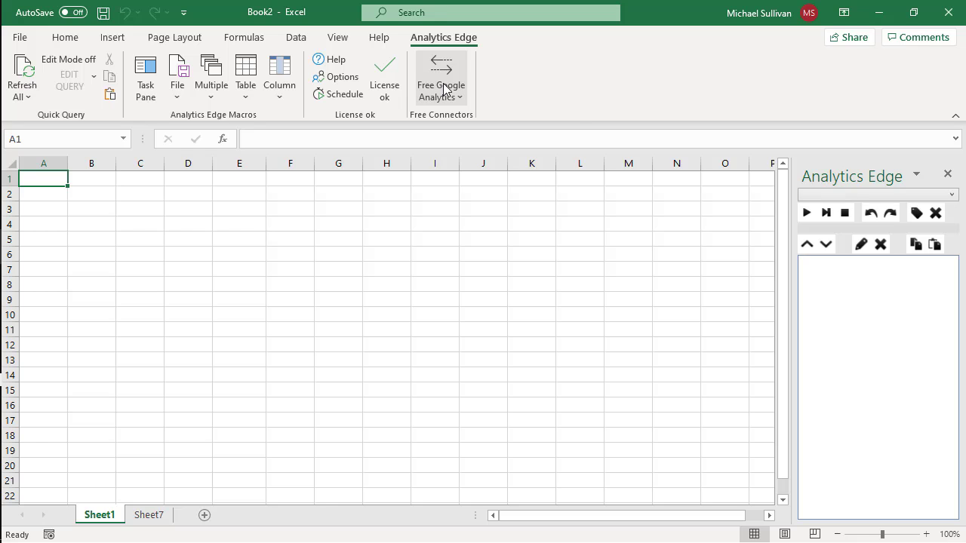
# - Start a Google Analytics reporting query as a new macro, keeping the default cell-location name
pyautogui.click(443, 90)
pyautogui.click(459, 181)
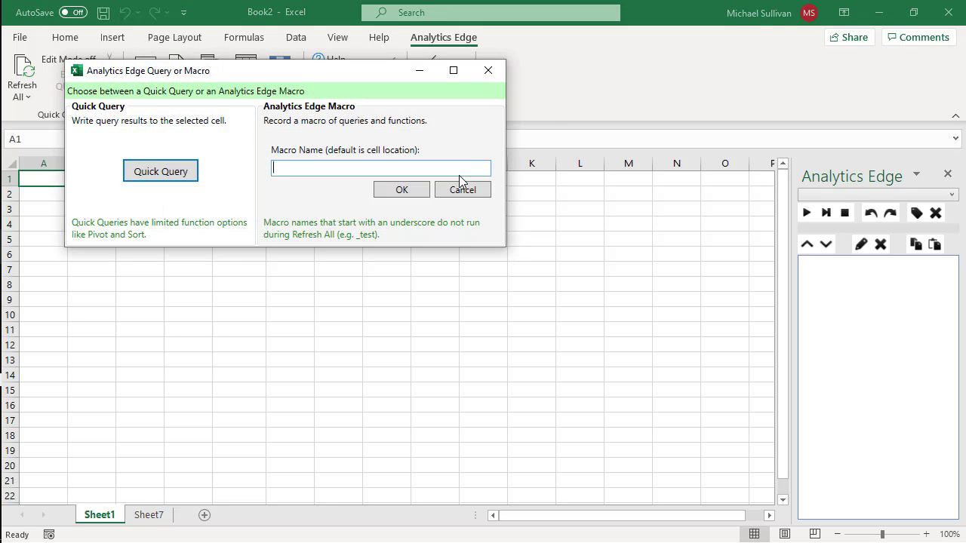
pyautogui.click(310, 170)
pyautogui.click(402, 189)
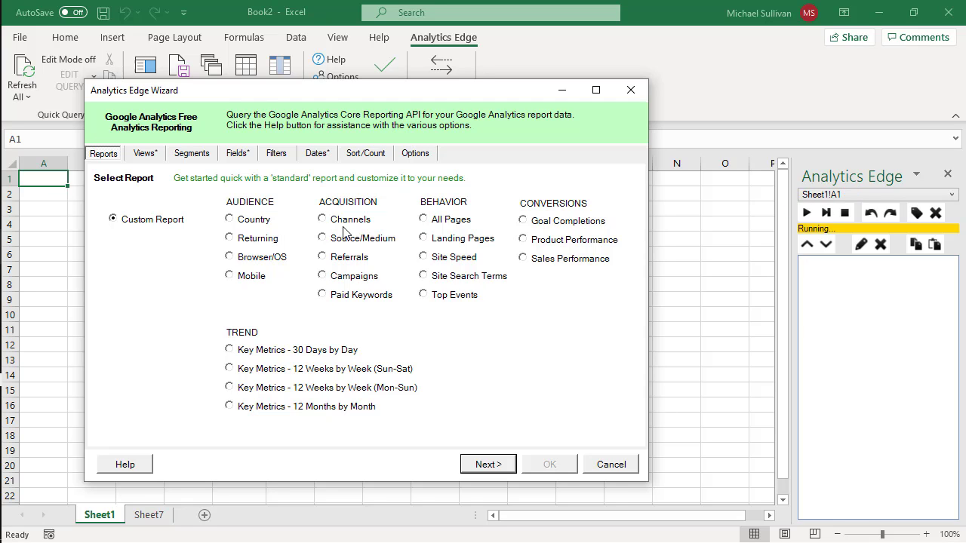
# - Run the standard Audience report by Country and write its results to Sheet1 starting at cell A1
pyautogui.click(230, 220)
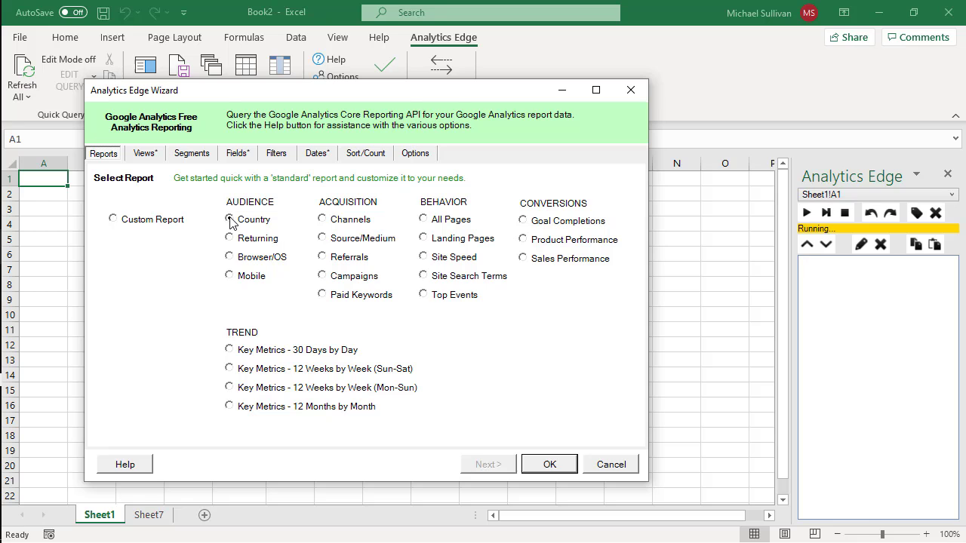
pyautogui.click(558, 466)
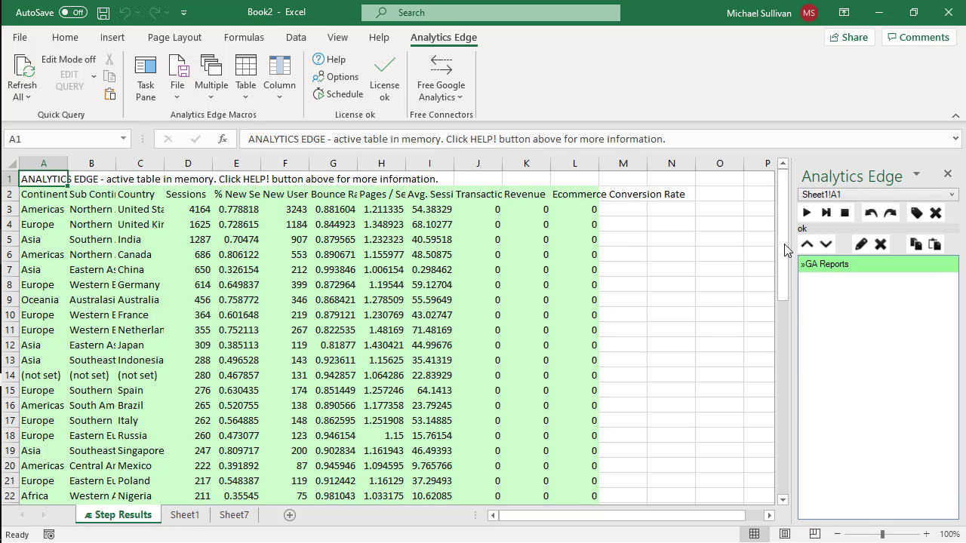
pyautogui.moveTo(784, 244); pyautogui.dragTo(801, 183)
pyautogui.click(186, 74)
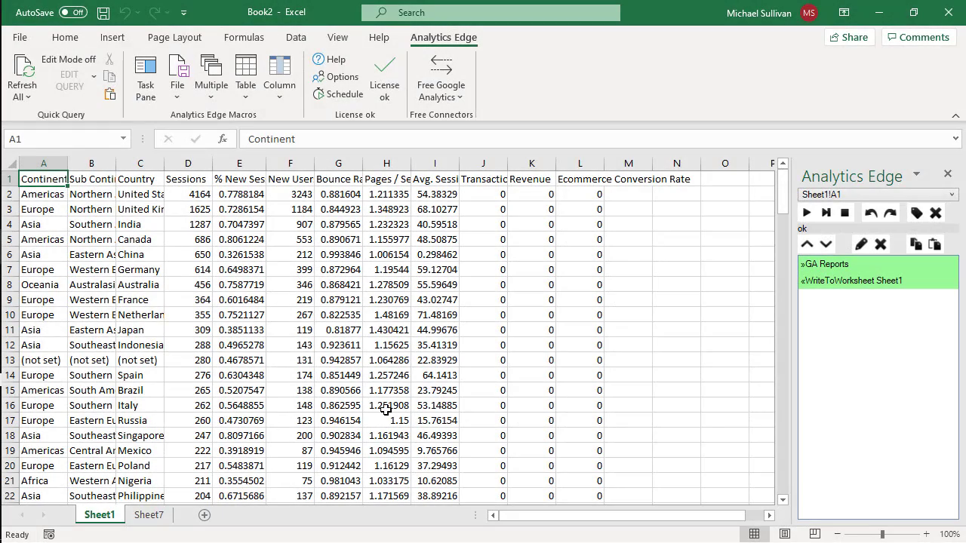
# - Create another macro named "2 get more data"
pyautogui.click(834, 194)
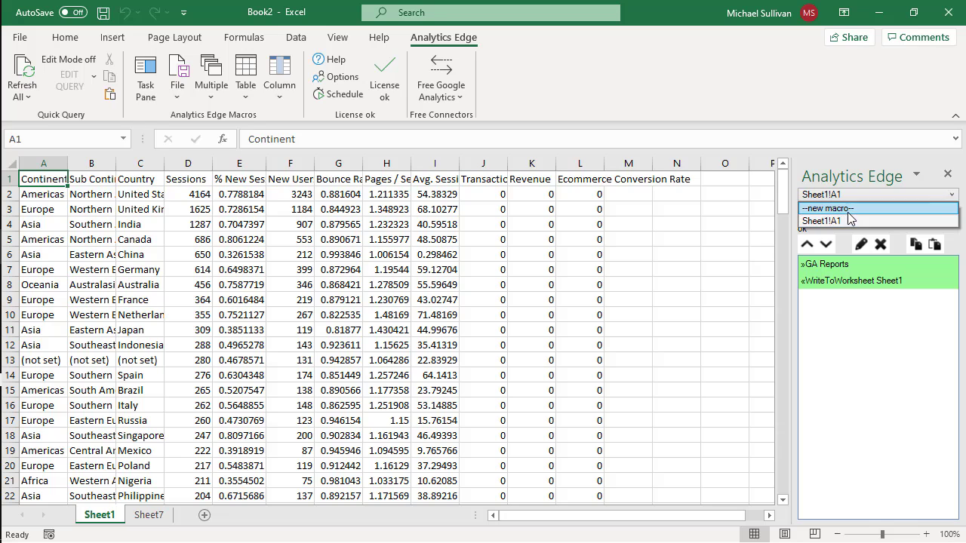
pyautogui.click(840, 209)
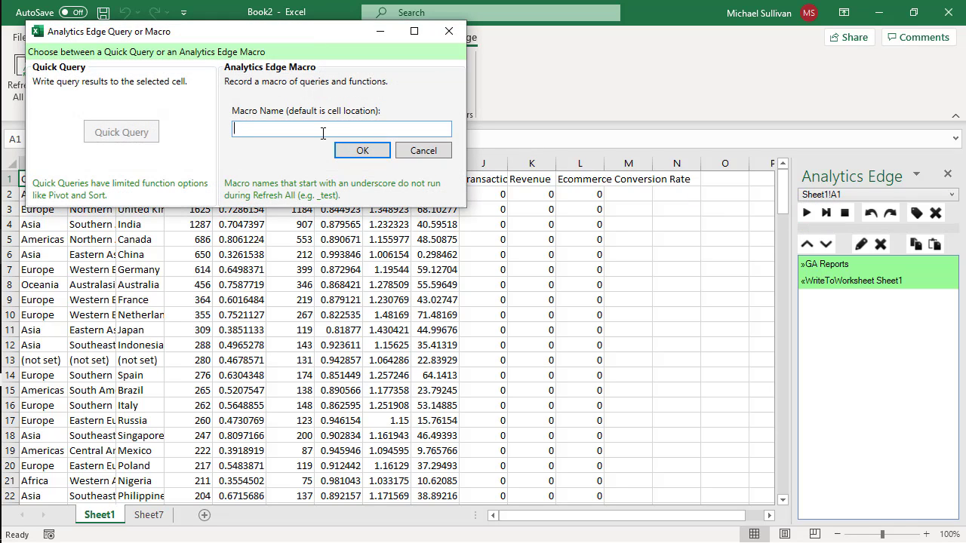
pyautogui.write('2 get more data')
pyautogui.press('Return')
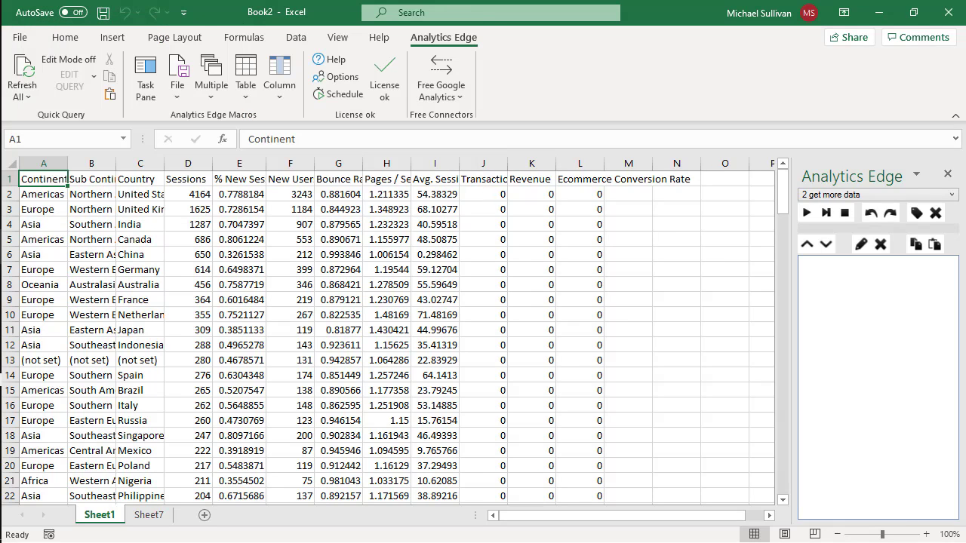
# - Query the standard Channels acquisition report in this macro and write its results to Sheet1 starting at cell O1
pyautogui.click(730, 182)
pyautogui.click(450, 104)
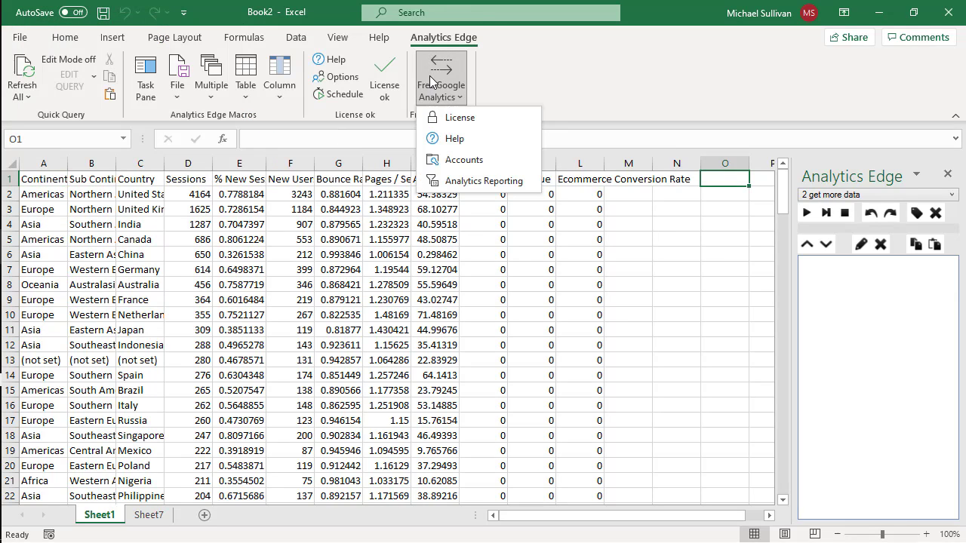
pyautogui.click(473, 180)
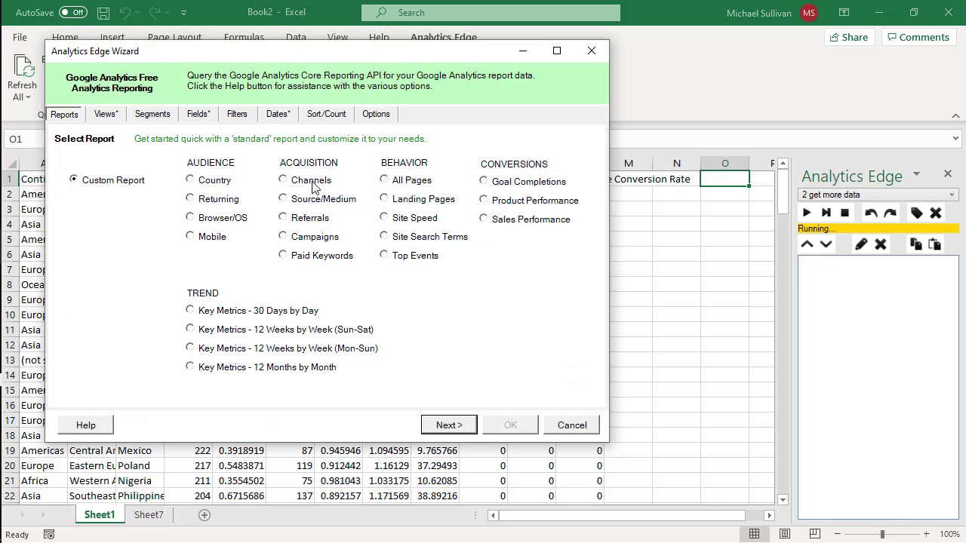
pyautogui.click(312, 183)
pyautogui.click(510, 426)
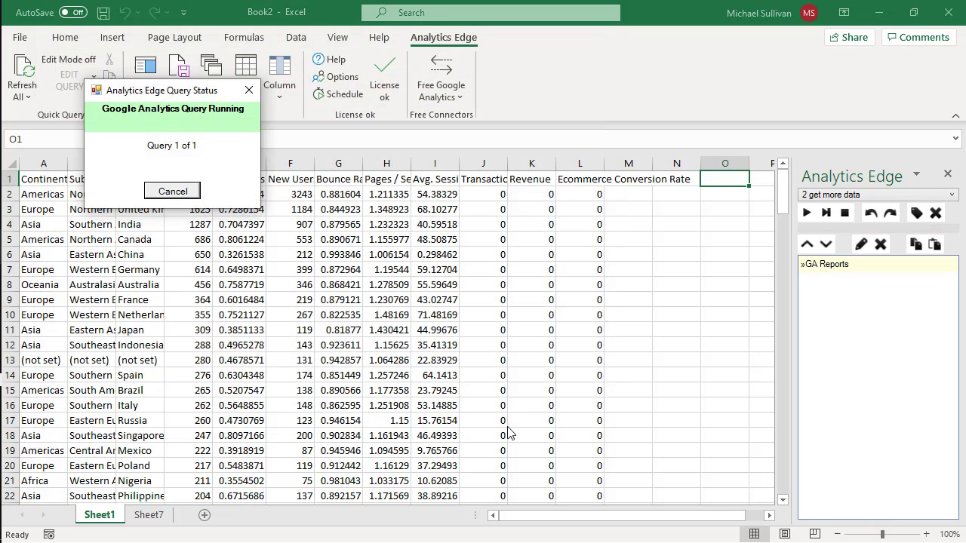
pyautogui.click(178, 83)
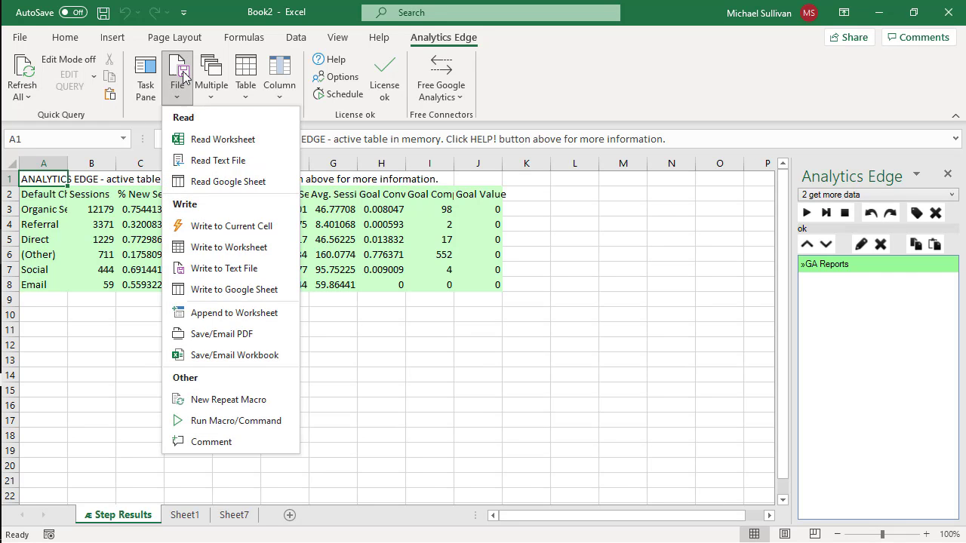
pyautogui.click(229, 246)
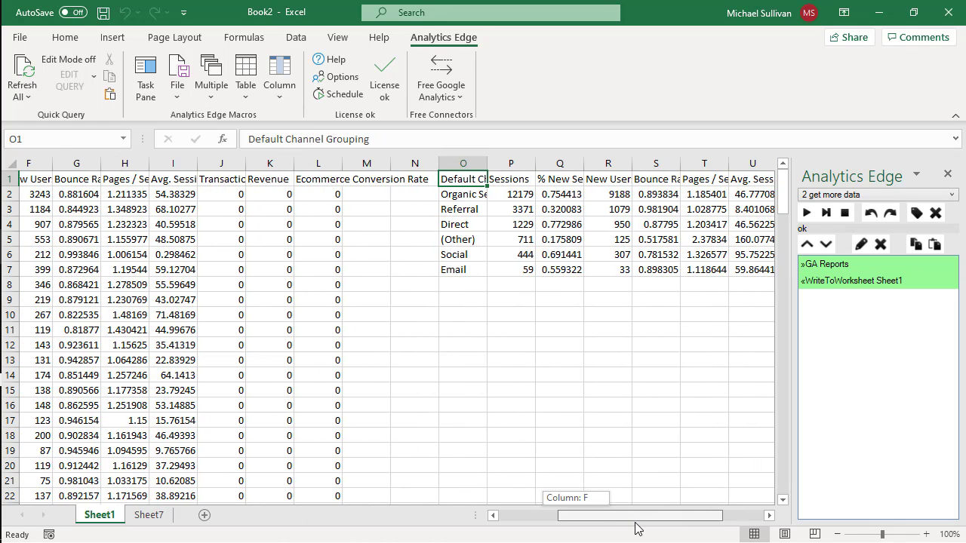
# - Move the cell selection to O12 and rerun the "2 get more data" macro
pyautogui.click(475, 330)
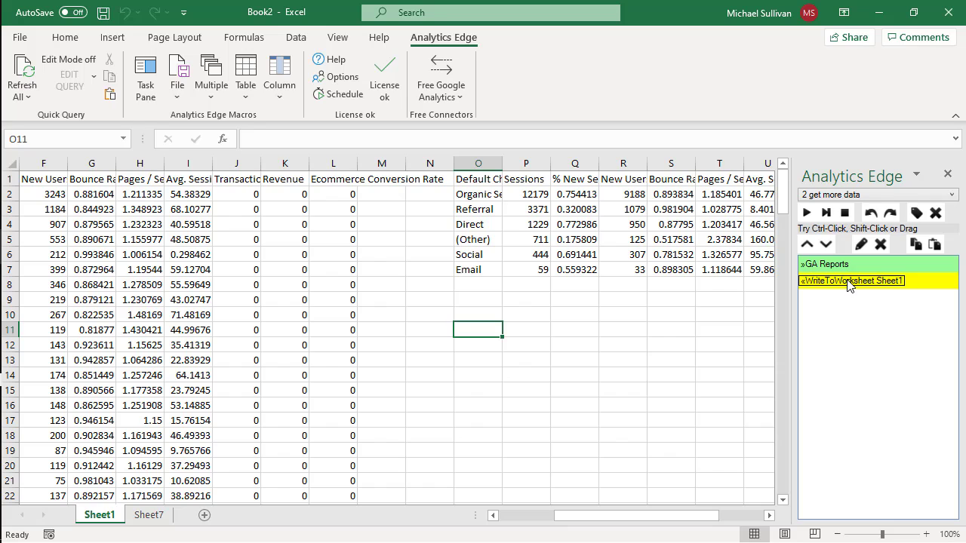
pyautogui.click(847, 280)
pyautogui.press('Down')
pyautogui.click(807, 213)
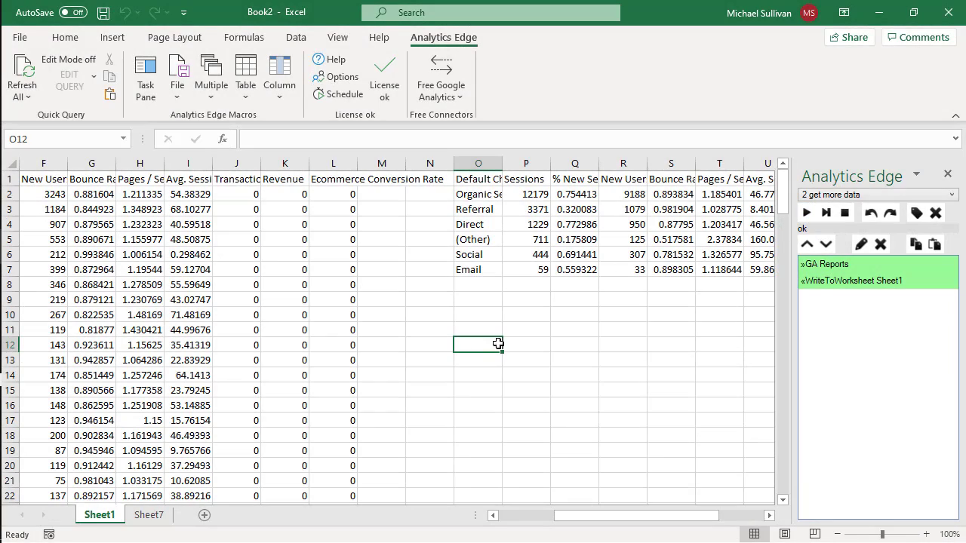
# - Turn on quick query edit mode on Sheet7 and convert the query in cell A1 to a macro
pyautogui.click(147, 520)
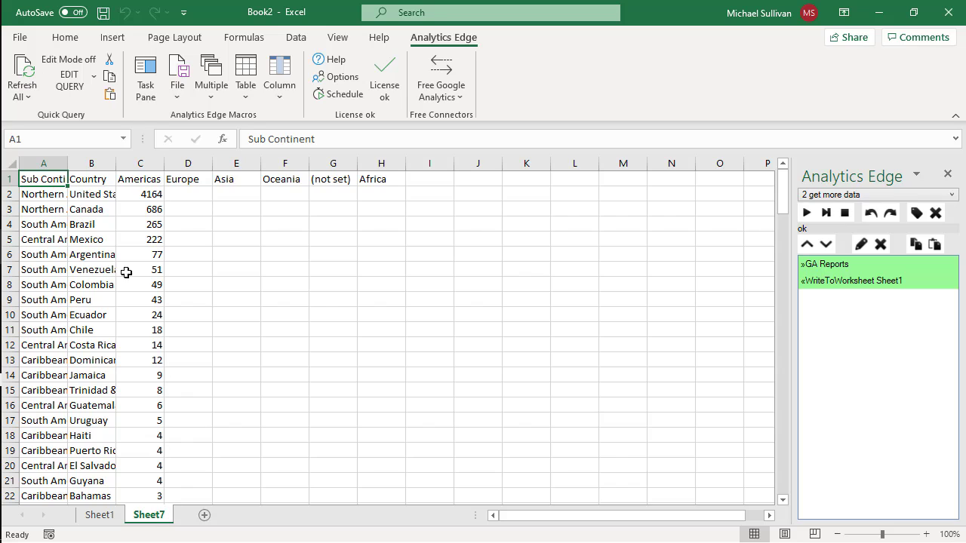
pyautogui.click(78, 62)
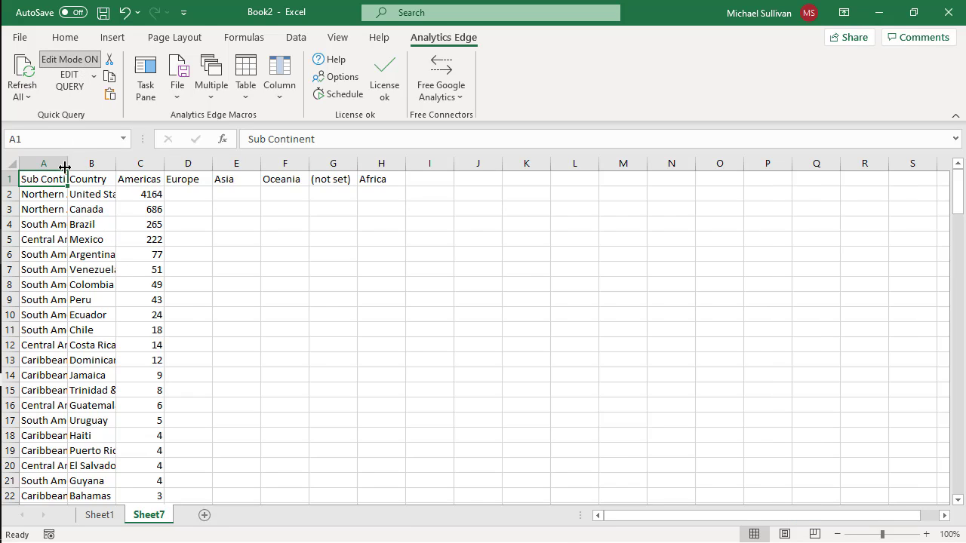
pyautogui.moveTo(50, 178)
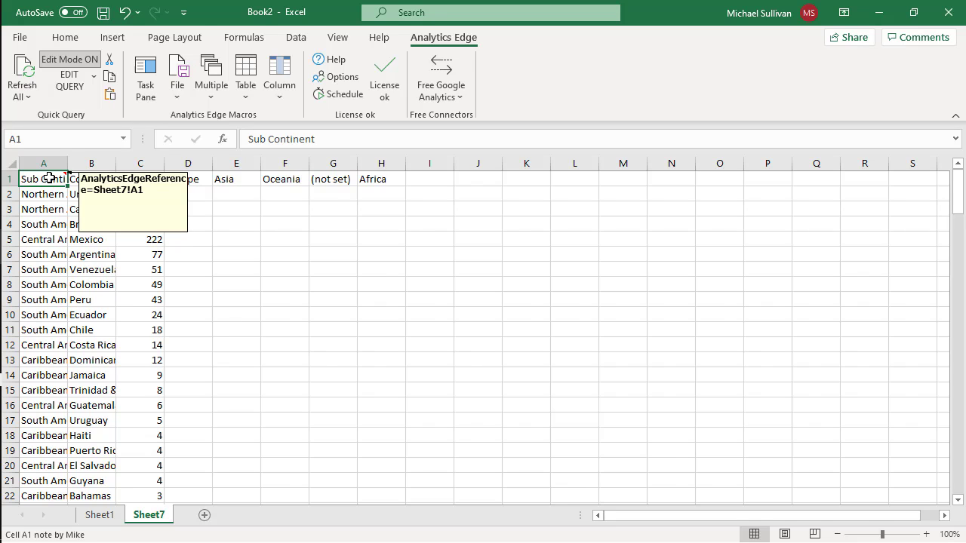
pyautogui.click(94, 76)
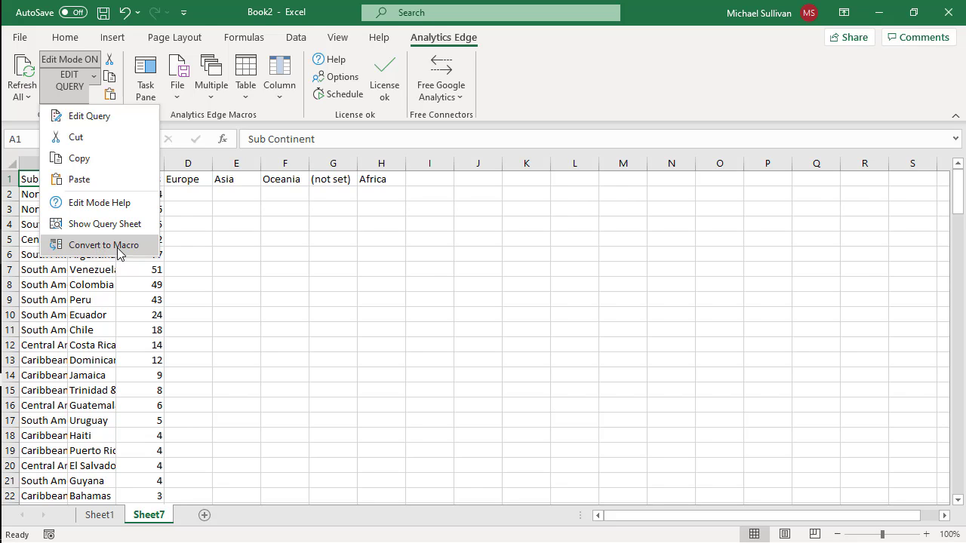
pyautogui.click(122, 248)
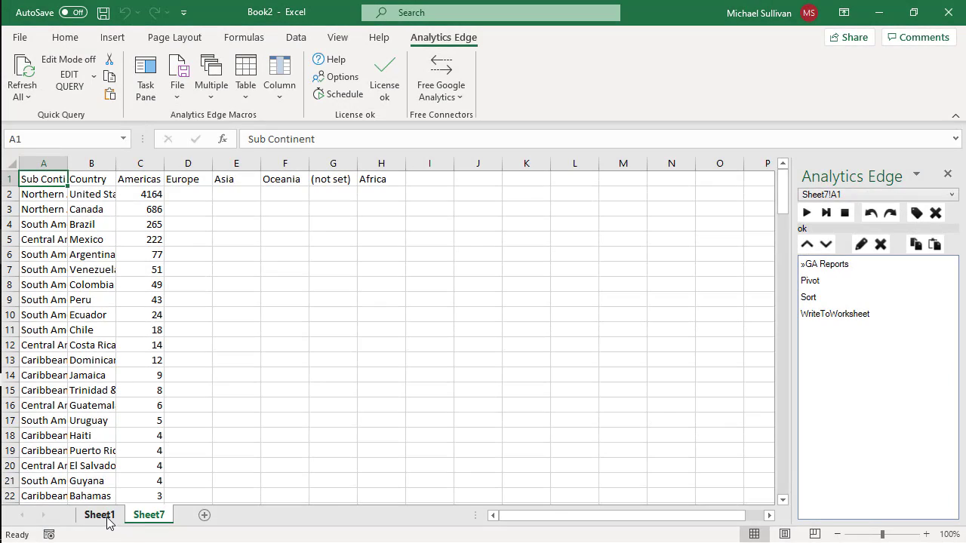
# - Return to Sheet1 and rename the macro Sheet1!A1 as "1 Sheet1!A1"
pyautogui.click(105, 518)
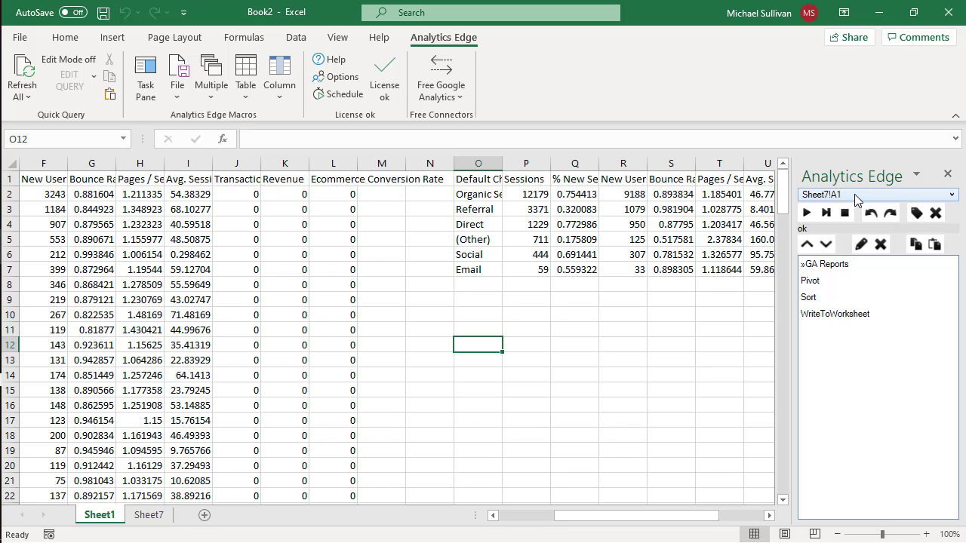
pyautogui.click(856, 198)
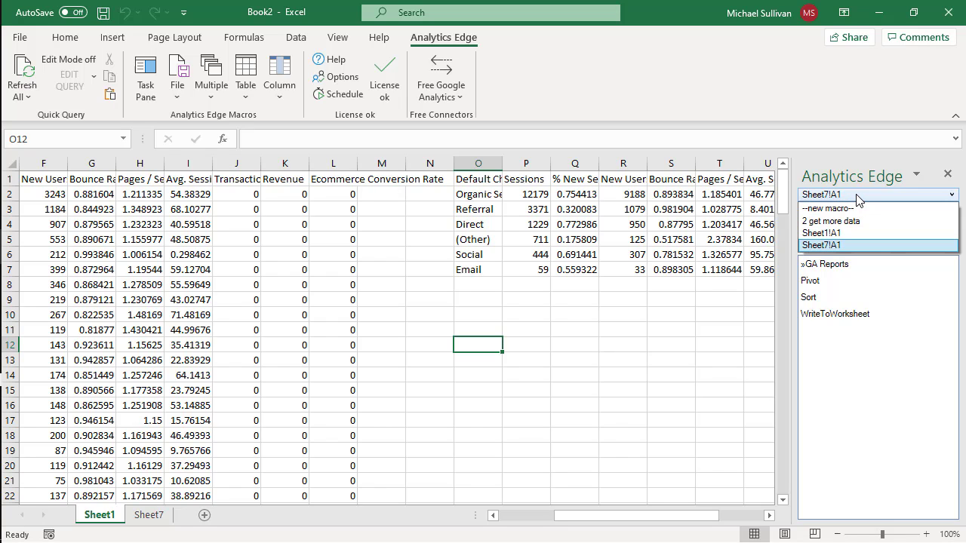
pyautogui.click(837, 235)
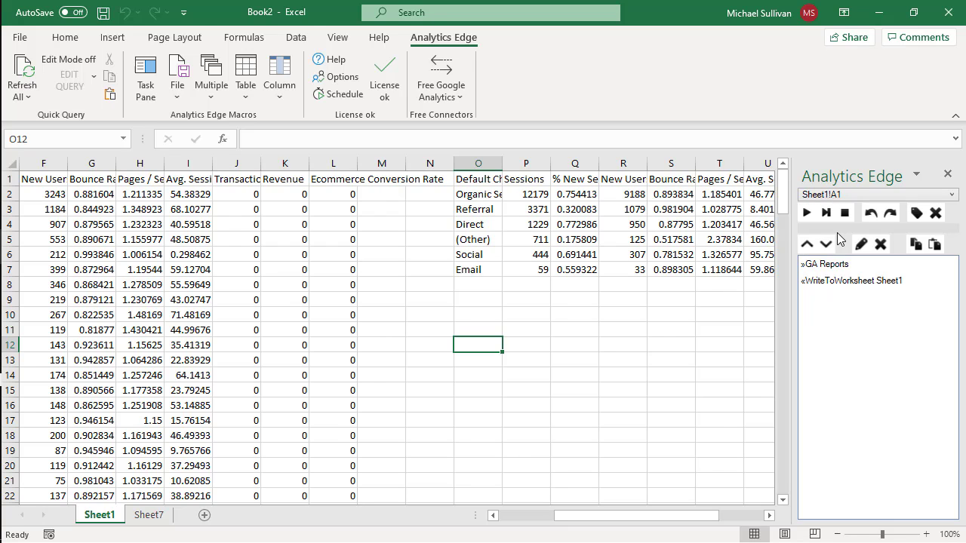
pyautogui.click(915, 213)
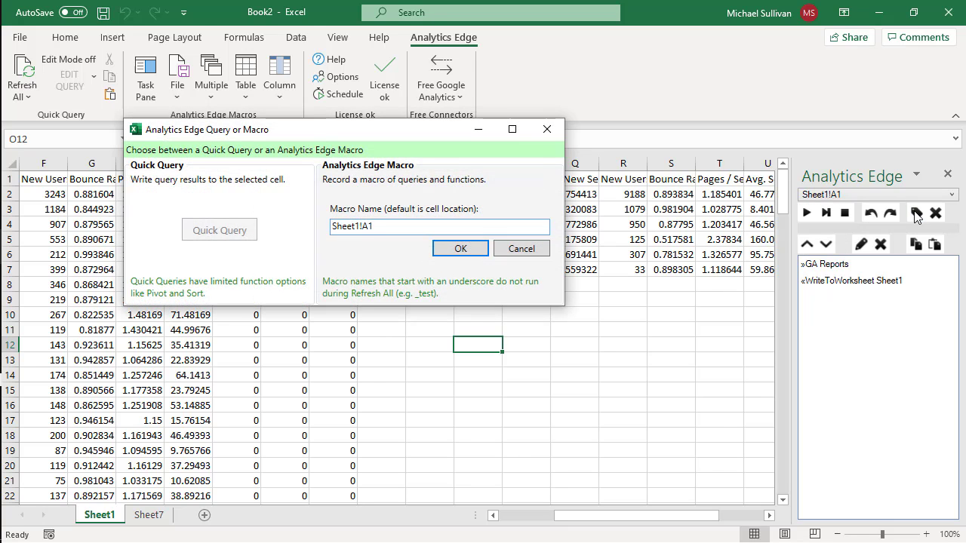
pyautogui.write('1')
pyautogui.click(481, 255)
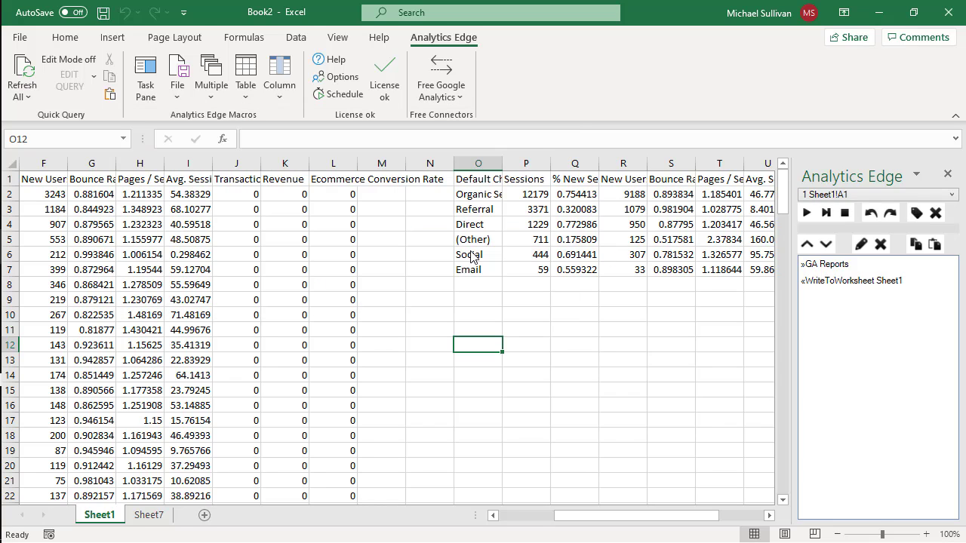
# - Review the order of the macros and refresh all of them
pyautogui.click(827, 194)
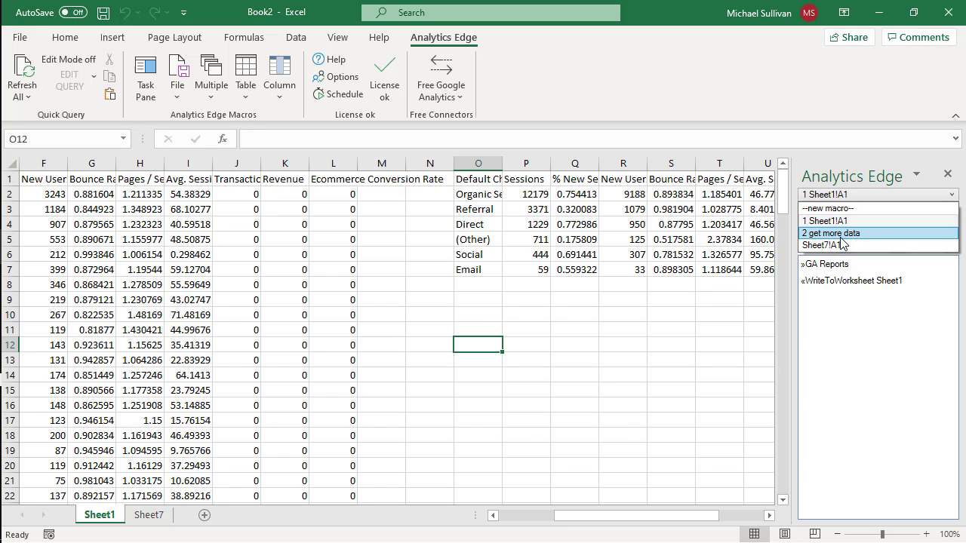
pyautogui.click(330, 215)
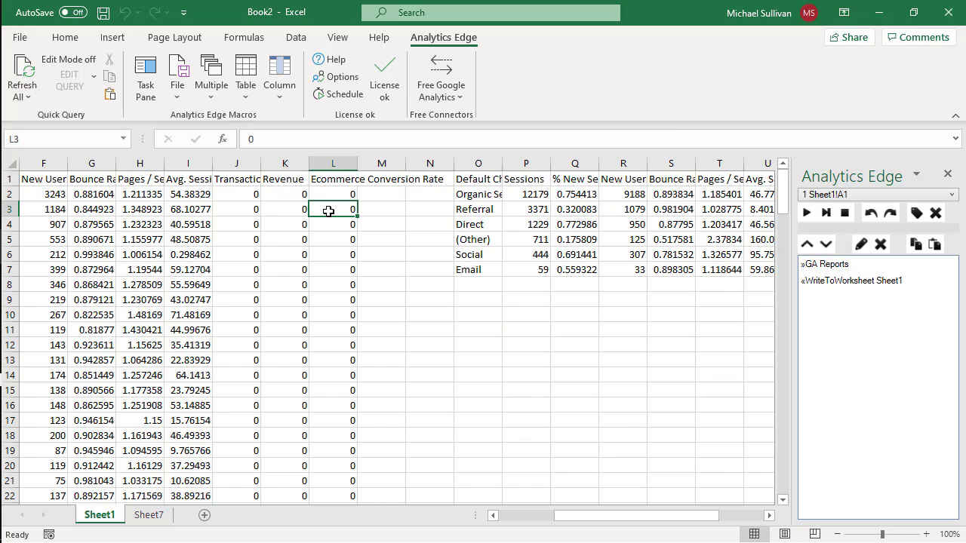
pyautogui.click(22, 68)
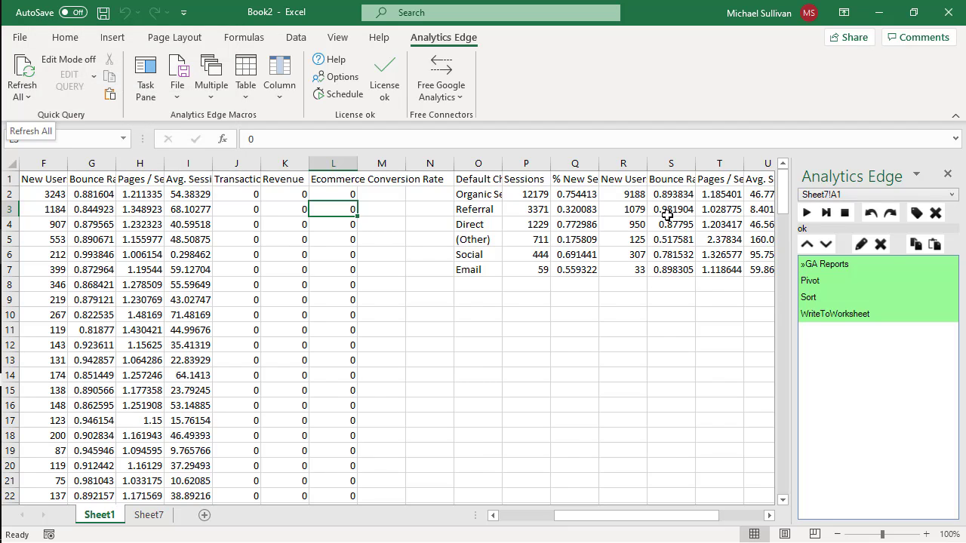
# - Rename the macro Sheet7!A1 as "_Sheet7!A1" to exclude it from refreshing, and refresh all macros
pyautogui.click(868, 196)
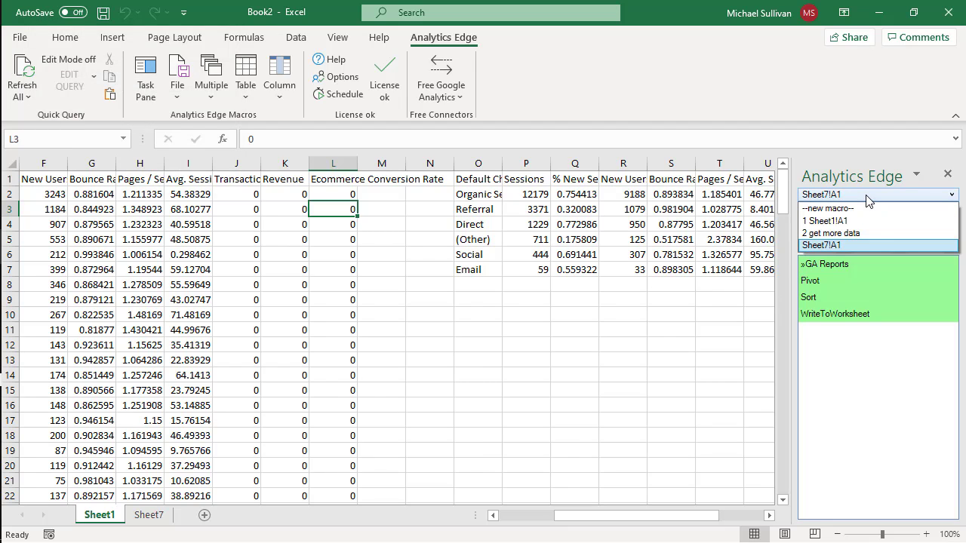
pyautogui.click(868, 198)
pyautogui.click(917, 213)
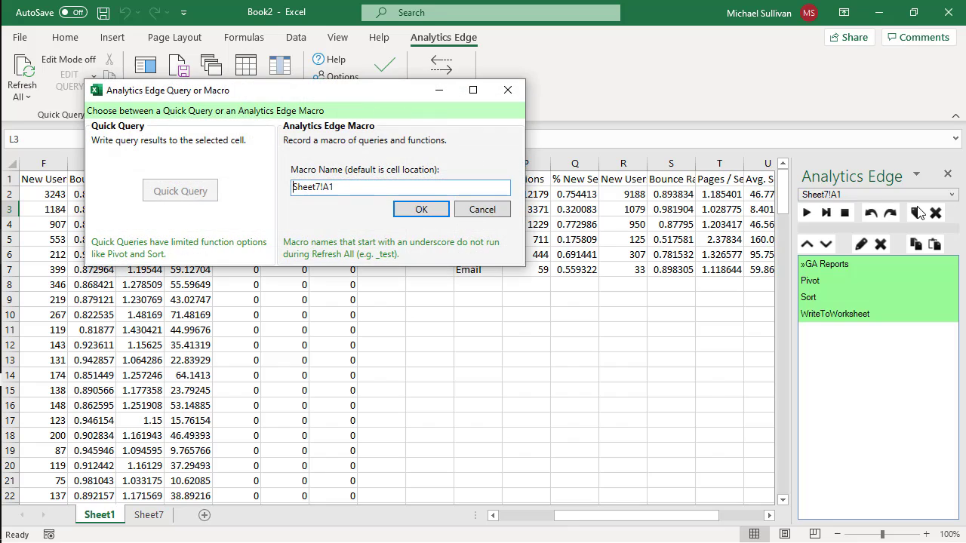
pyautogui.write('_')
pyautogui.click(419, 210)
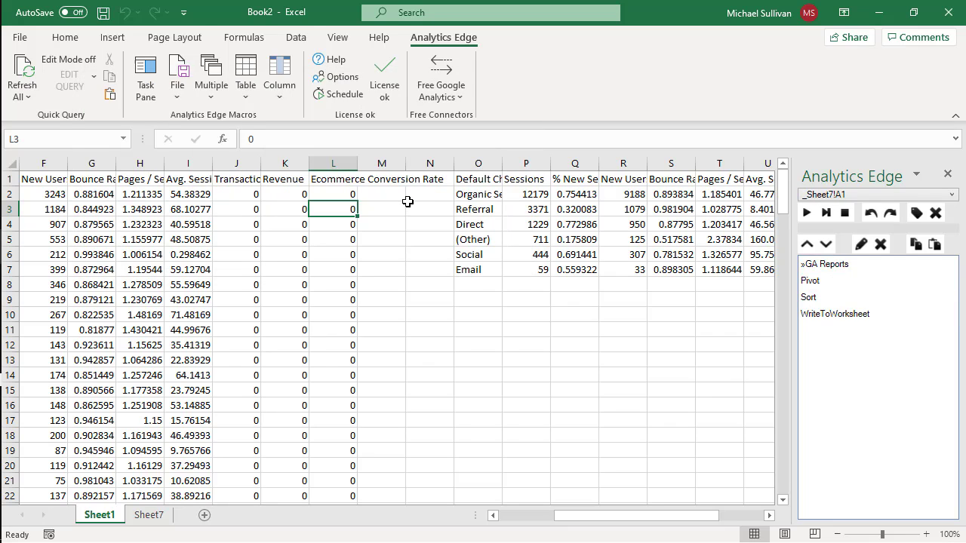
pyautogui.click(21, 67)
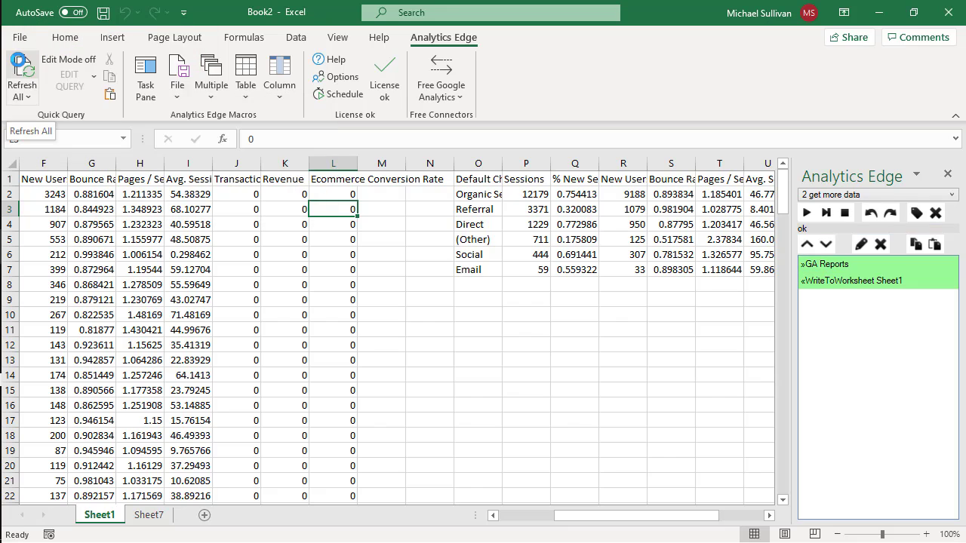
# - Remove Avg. Session Duration, Transactions, Revenue and Ecommerce Conversion Rate from the GA Reports query in macro "1 Sheet1!A1", and run the macro
pyautogui.click(866, 195)
pyautogui.click(845, 220)
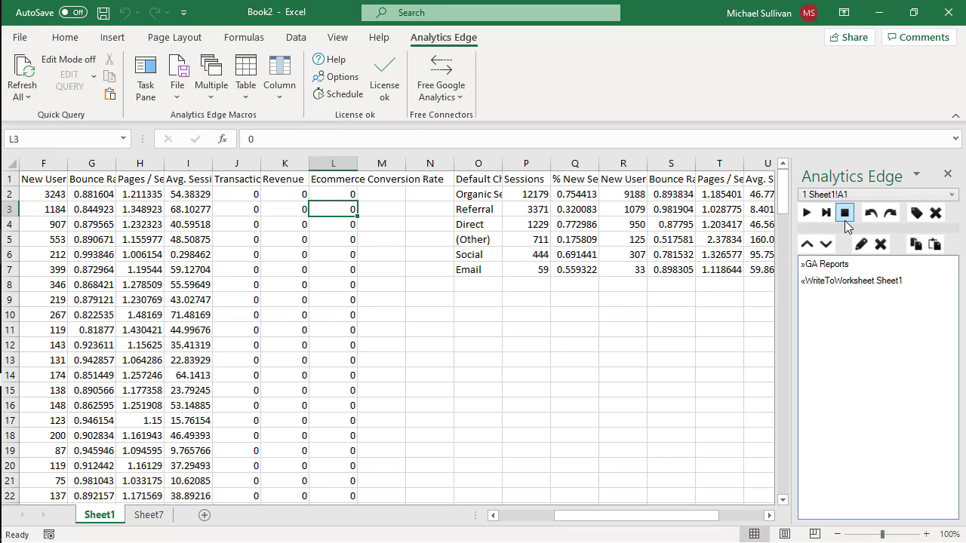
pyautogui.click(825, 266)
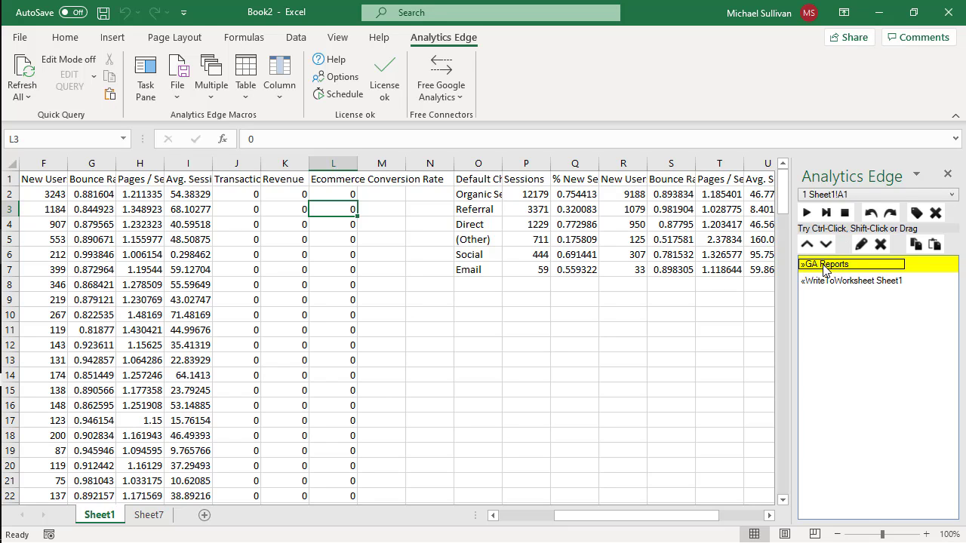
pyautogui.click(861, 245)
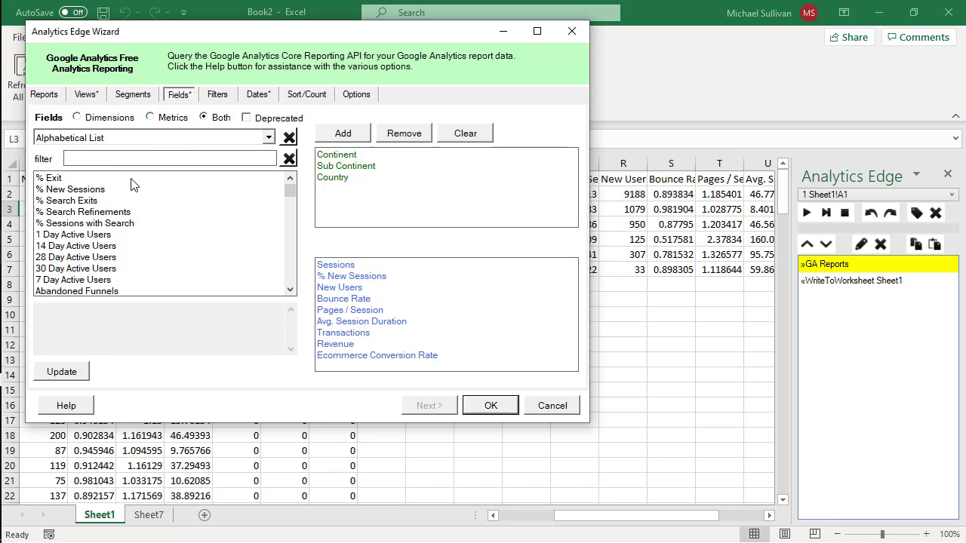
pyautogui.click(348, 322)
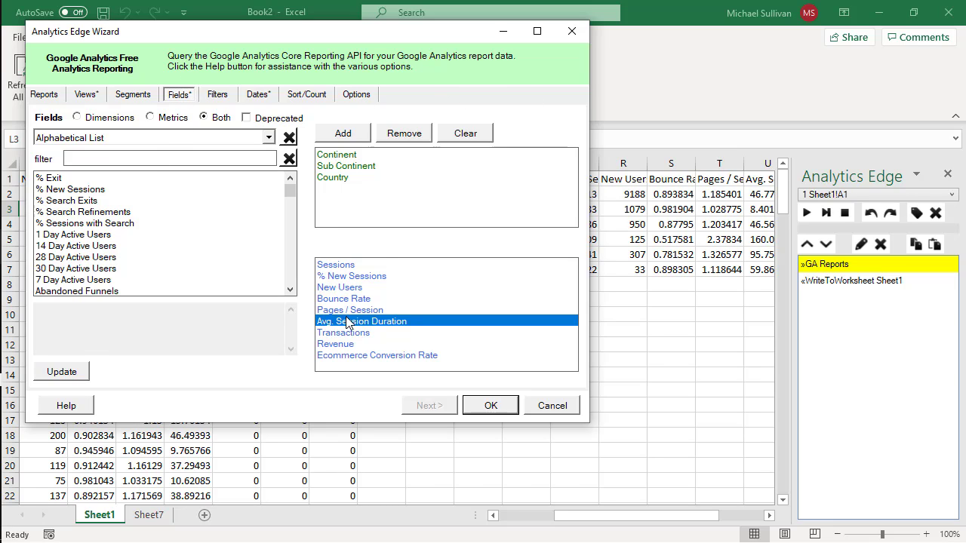
pyautogui.keyDown('shift'); pyautogui.click(355, 359); pyautogui.keyUp('shift')
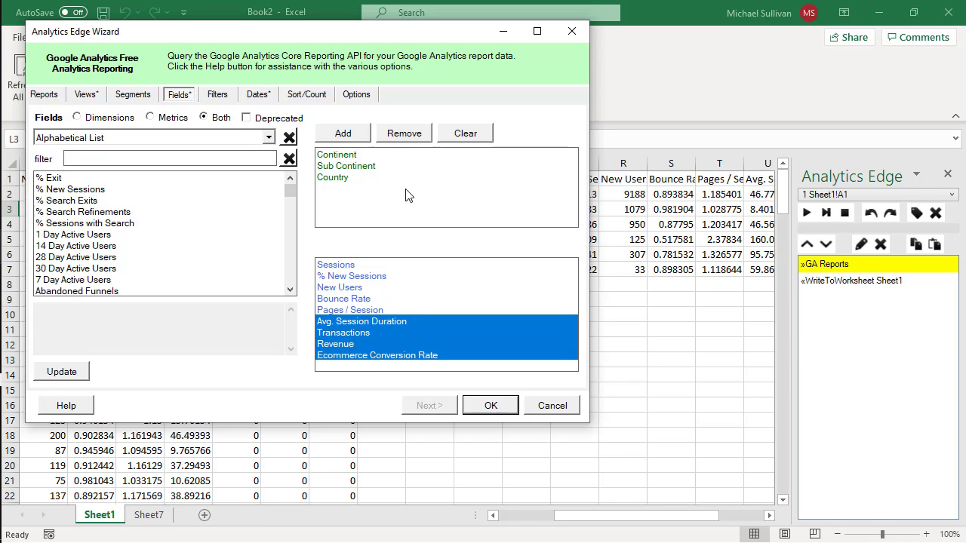
pyautogui.click(403, 135)
pyautogui.click(491, 406)
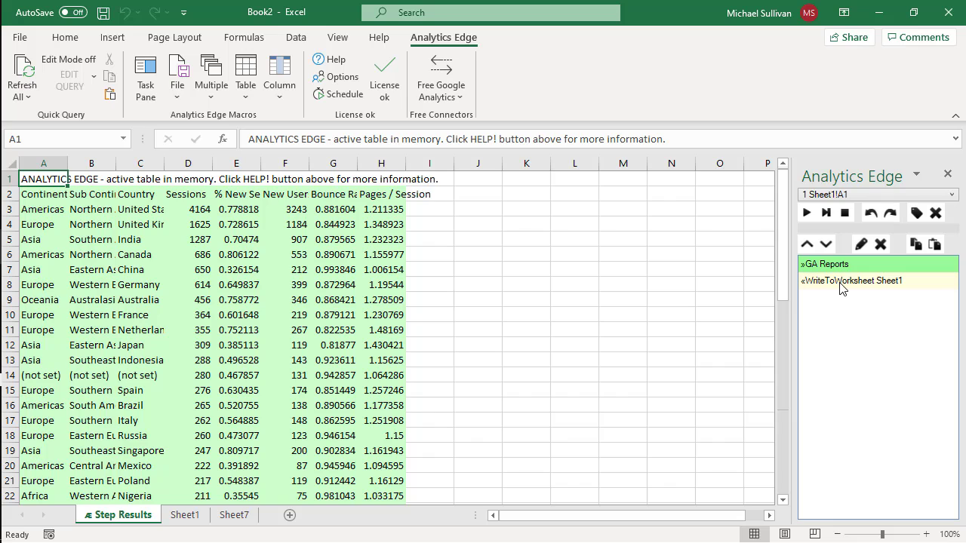
pyautogui.click(825, 215)
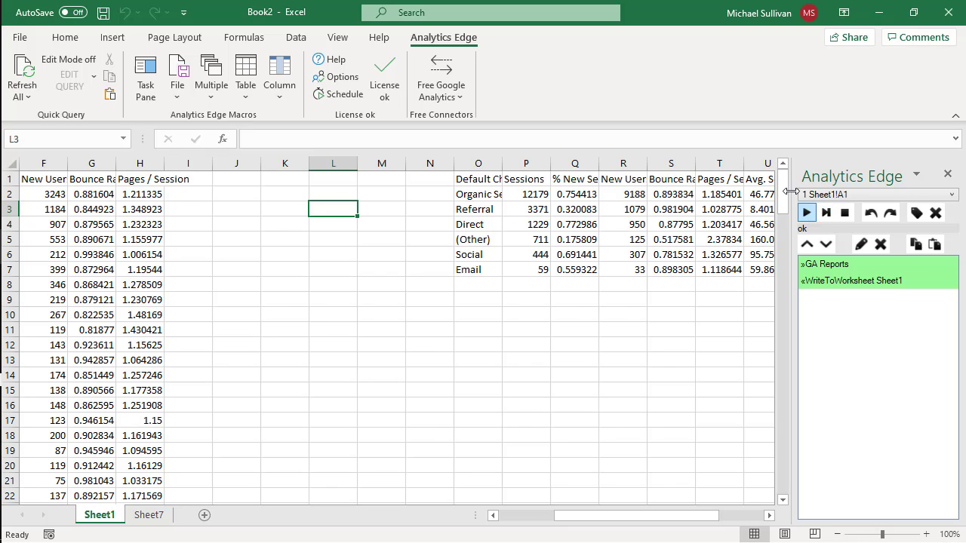
# - Step through the macro _Sheet7!A1 one function at a time to its end, examining the result of each function
pyautogui.click(820, 195)
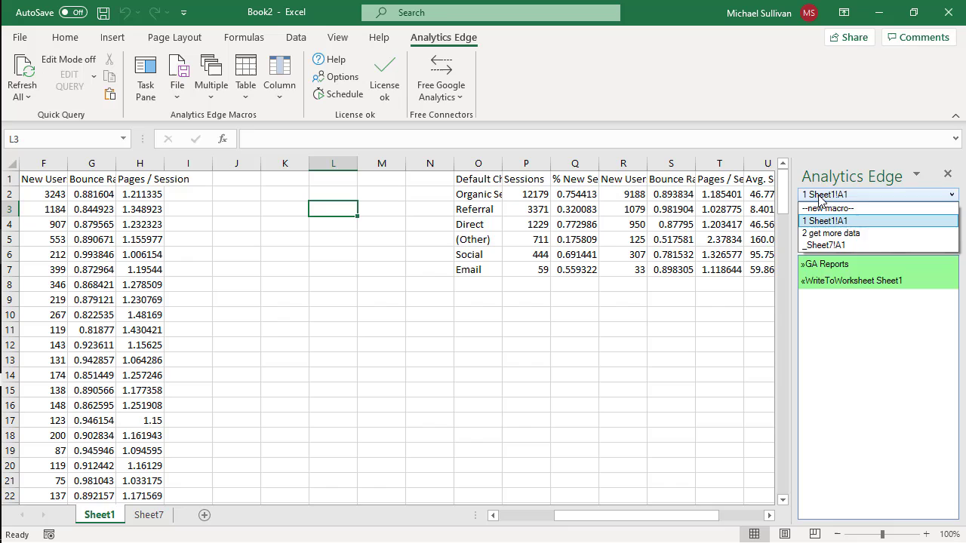
pyautogui.click(827, 245)
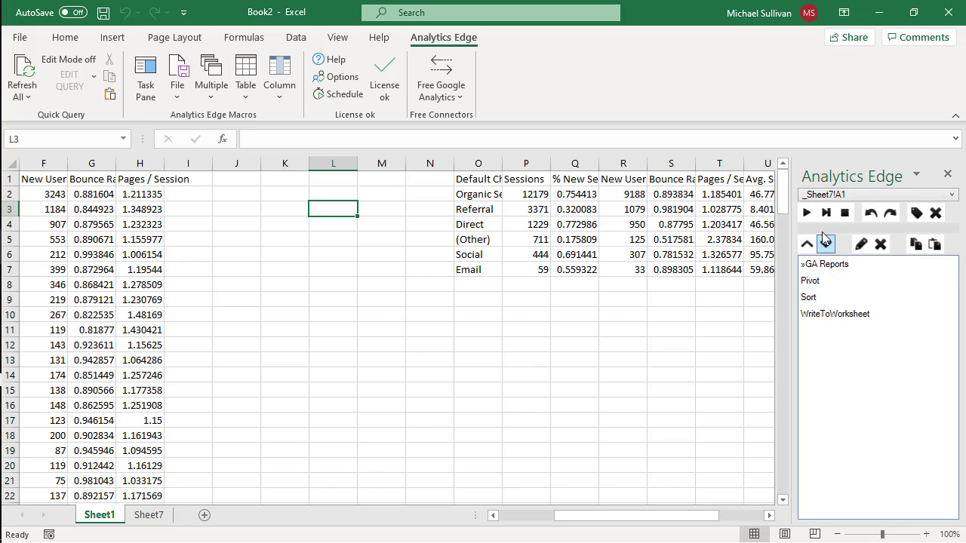
pyautogui.click(826, 214)
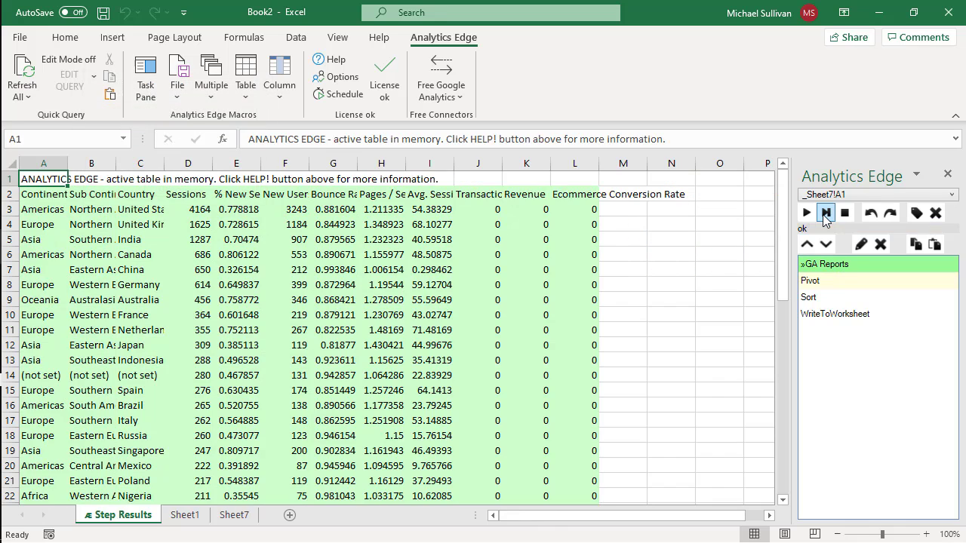
pyautogui.click(826, 215)
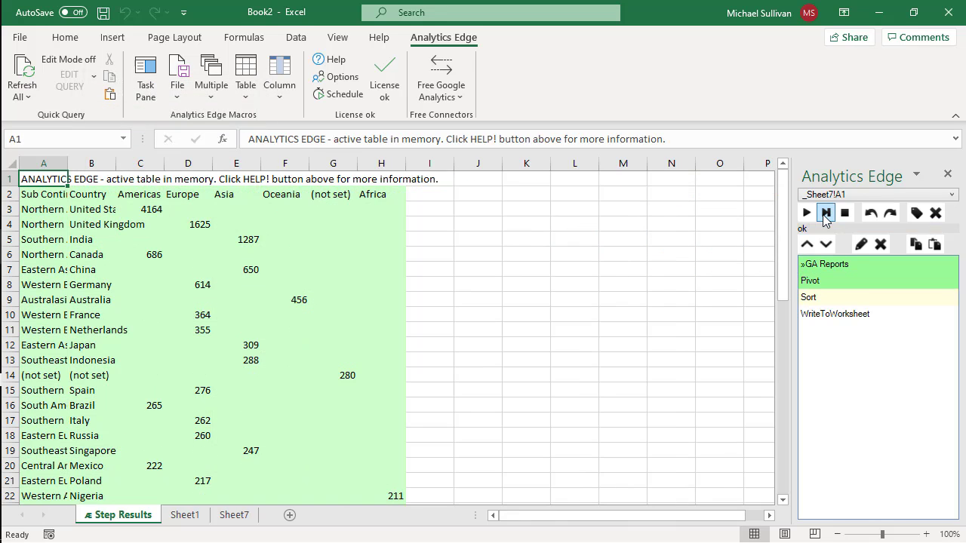
pyautogui.click(825, 215)
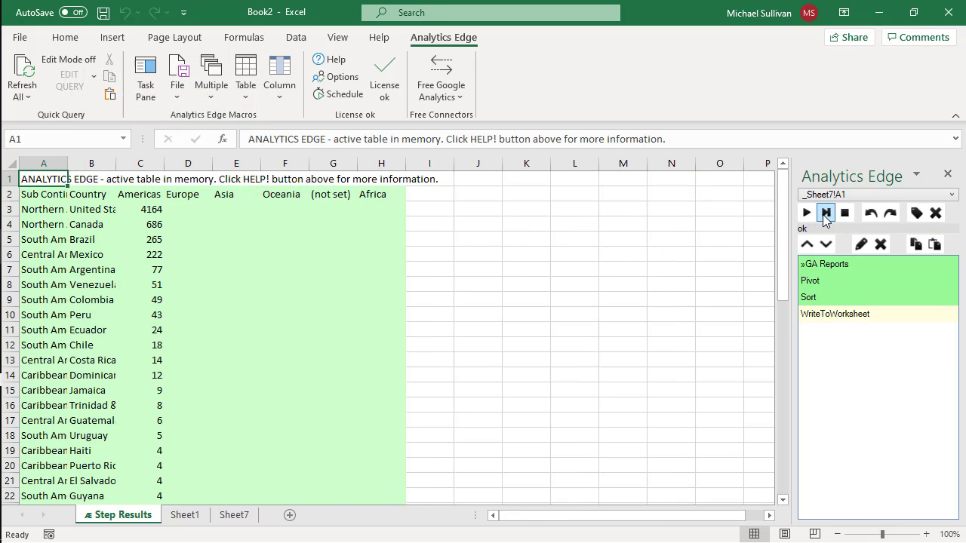
pyautogui.click(826, 214)
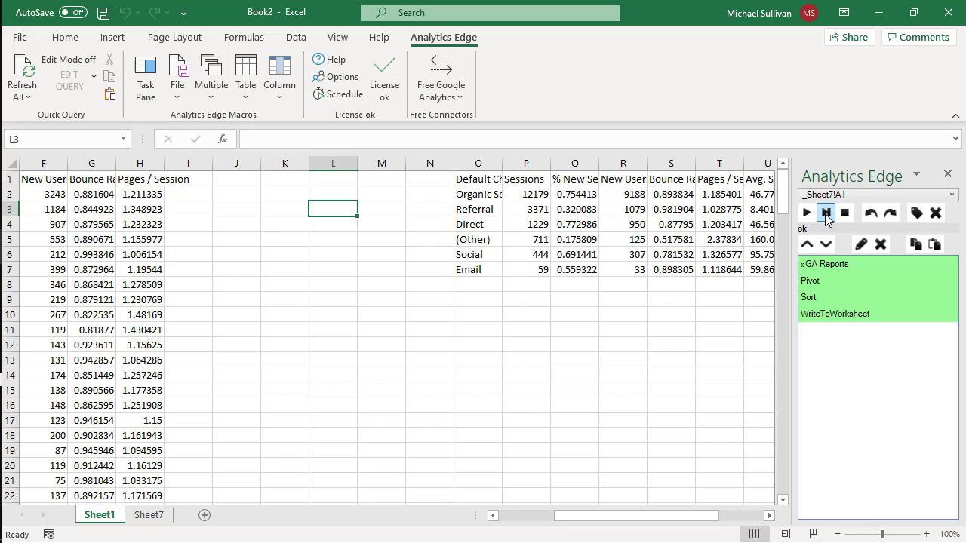
pyautogui.click(827, 214)
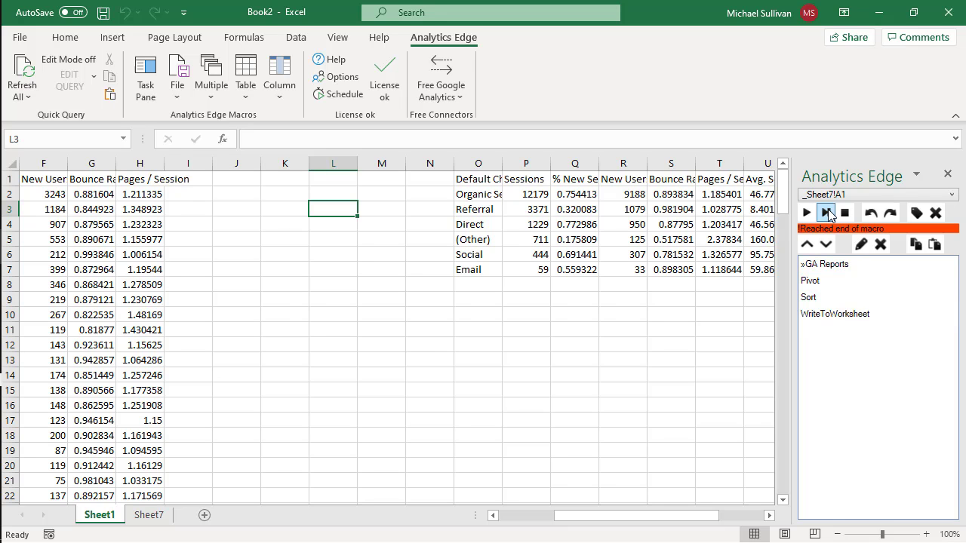
# - Step through the _Sheet7!A1 macro again as far as the Pivot function and stop the run
pyautogui.click(827, 215)
pyautogui.click(827, 214)
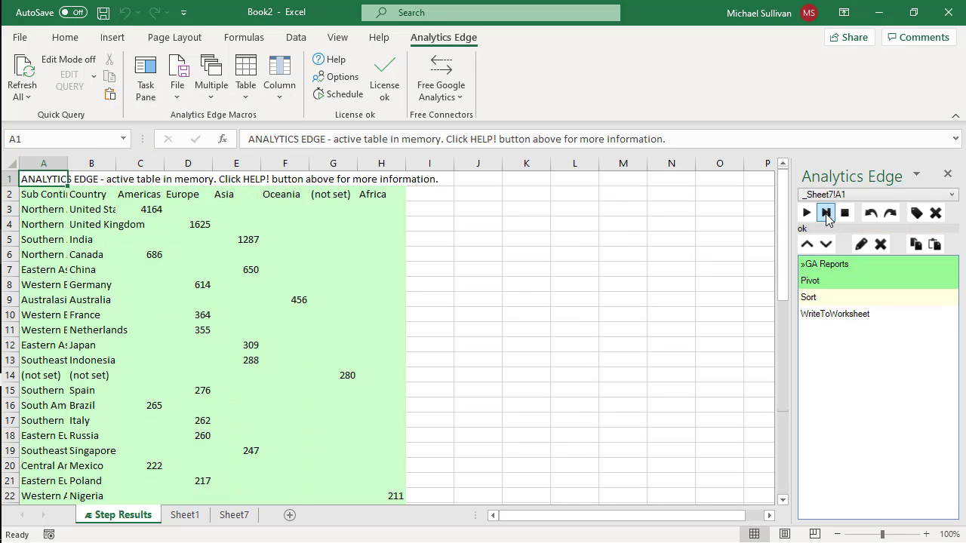
pyautogui.click(846, 217)
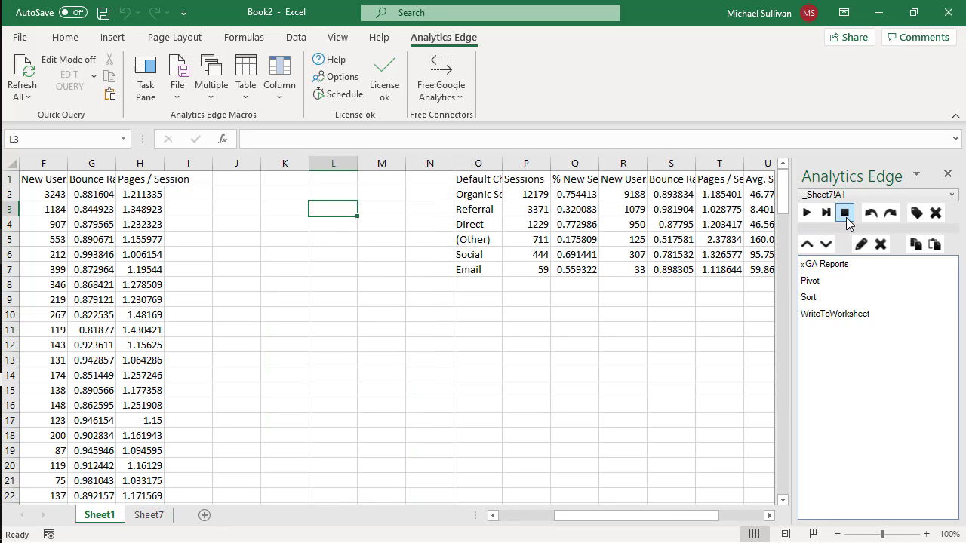
# - Reorder the functions of the _Sheet7!A1 macro so that Pivot sits between Sort and WriteToWorksheet
pyautogui.click(812, 281)
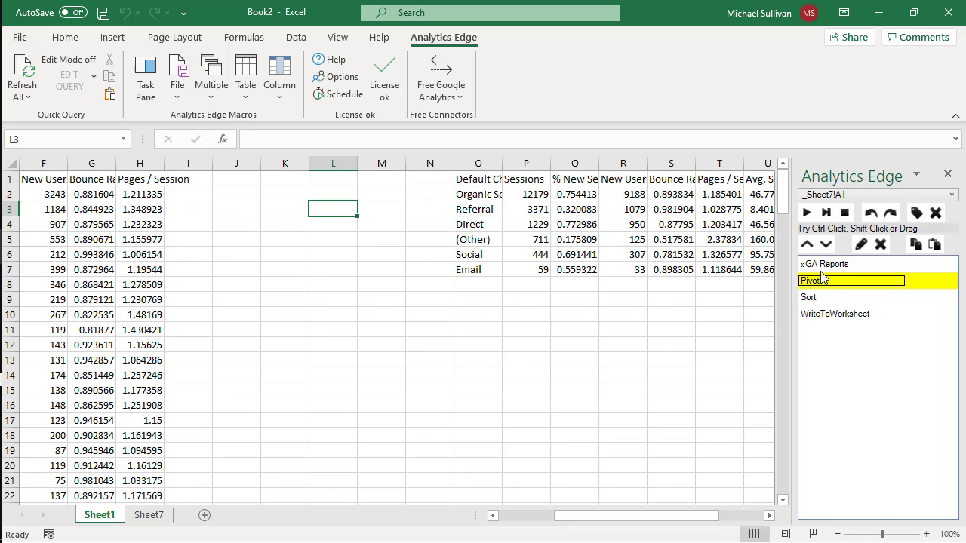
pyautogui.click(826, 243)
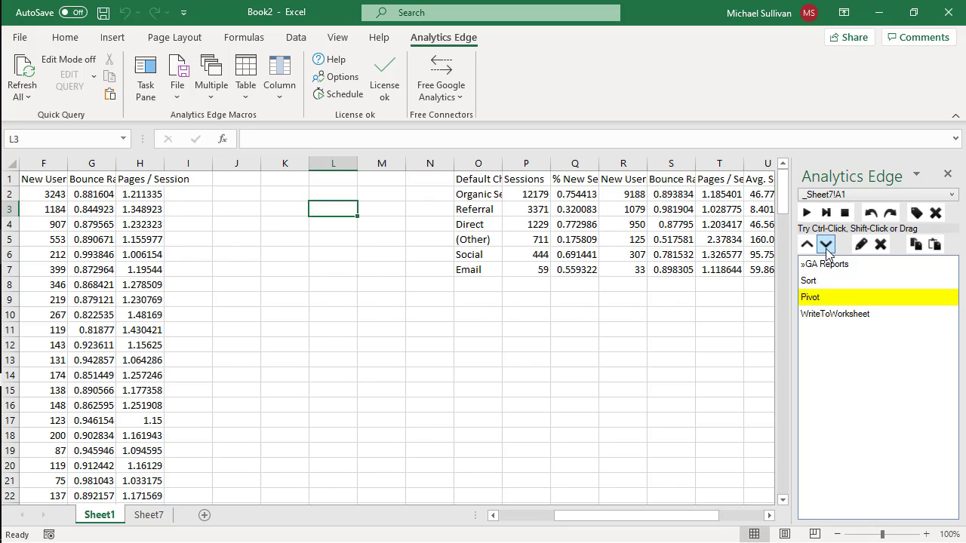
pyautogui.click(826, 244)
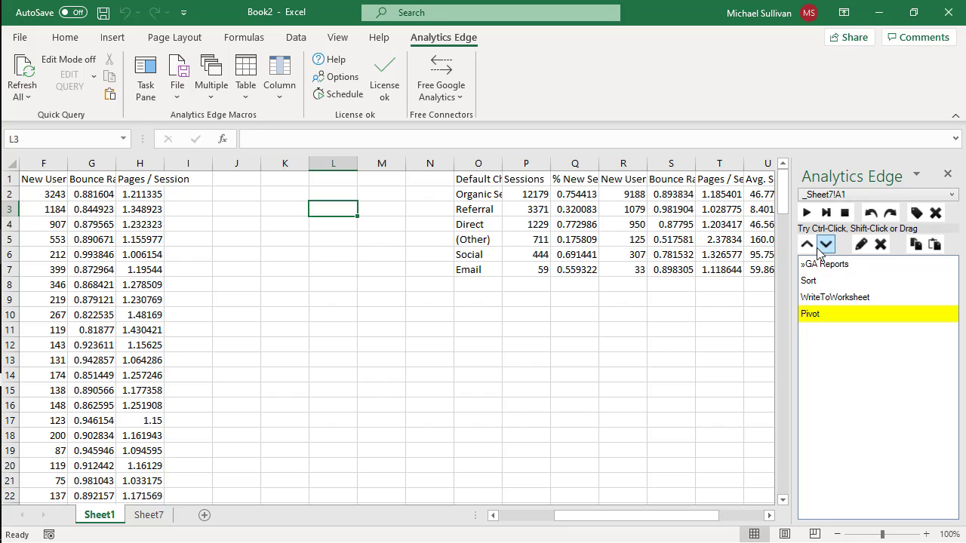
pyautogui.click(807, 245)
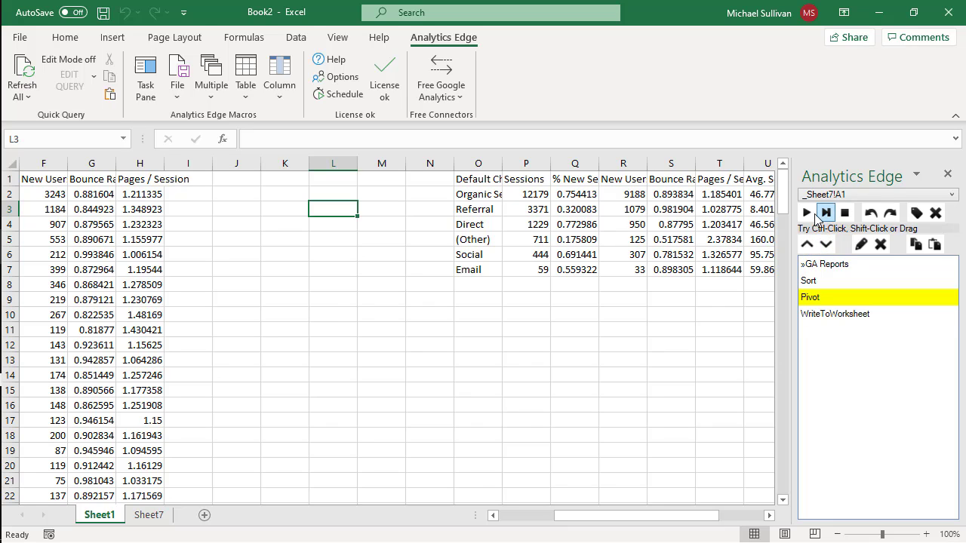
# - Run the reordered _Sheet7!A1 macro, open the full text of its status message, and close it
pyautogui.click(807, 213)
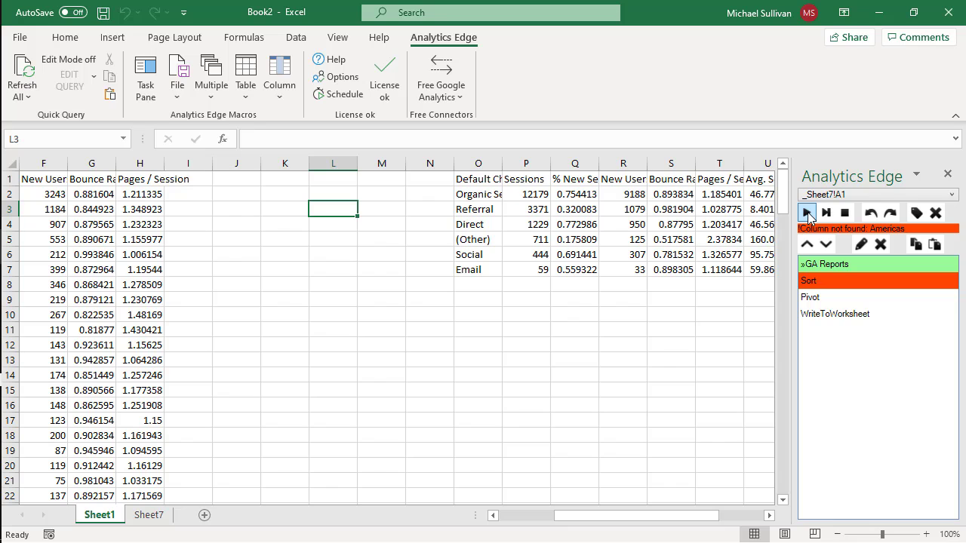
pyautogui.click(848, 231)
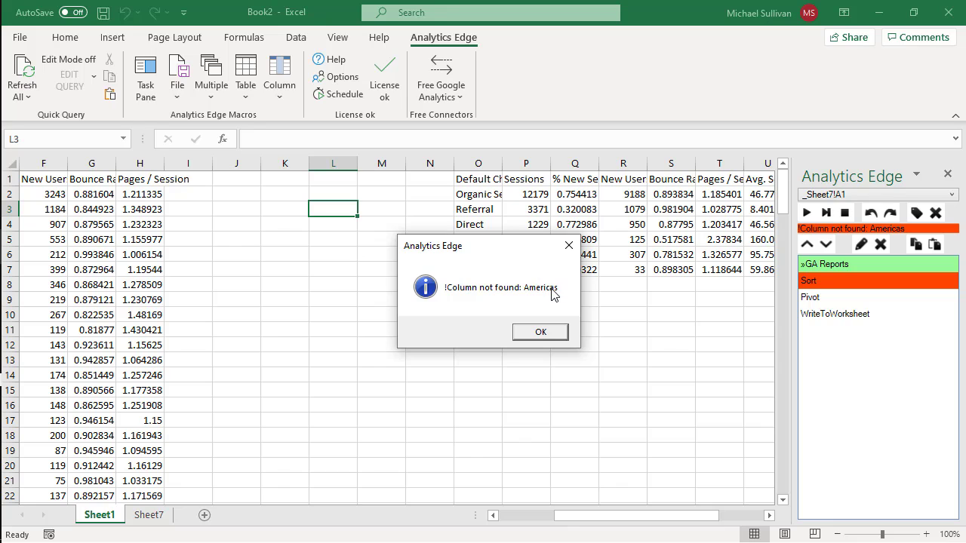
pyautogui.click(552, 332)
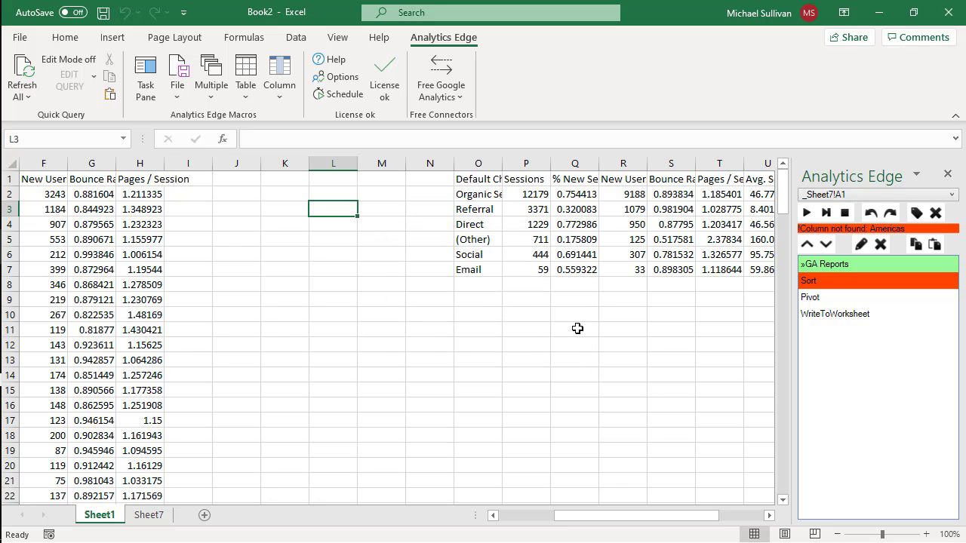
# - Widen the Analytics Edge task pane and undo all the Pivot moves in the macro
pyautogui.moveTo(790, 293); pyautogui.dragTo(711, 296)
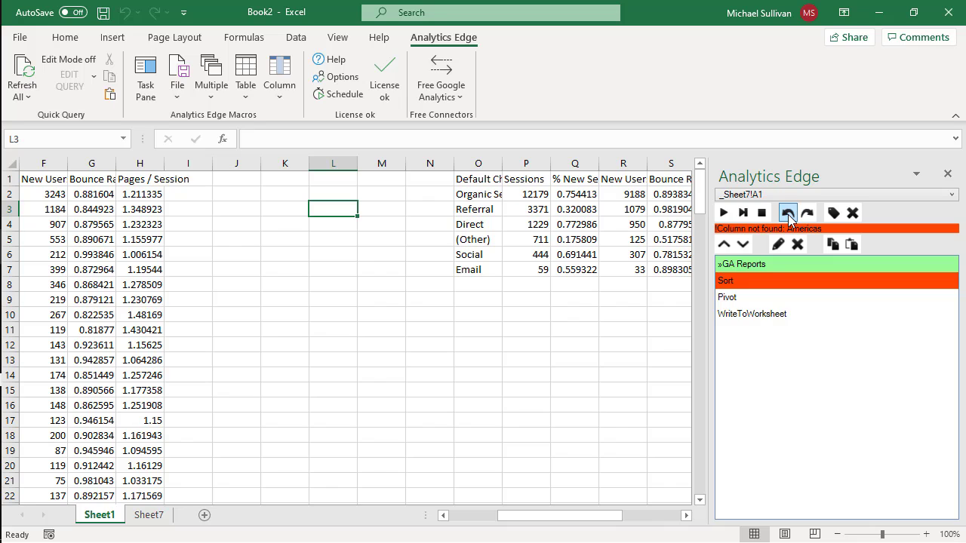
pyautogui.click(788, 214)
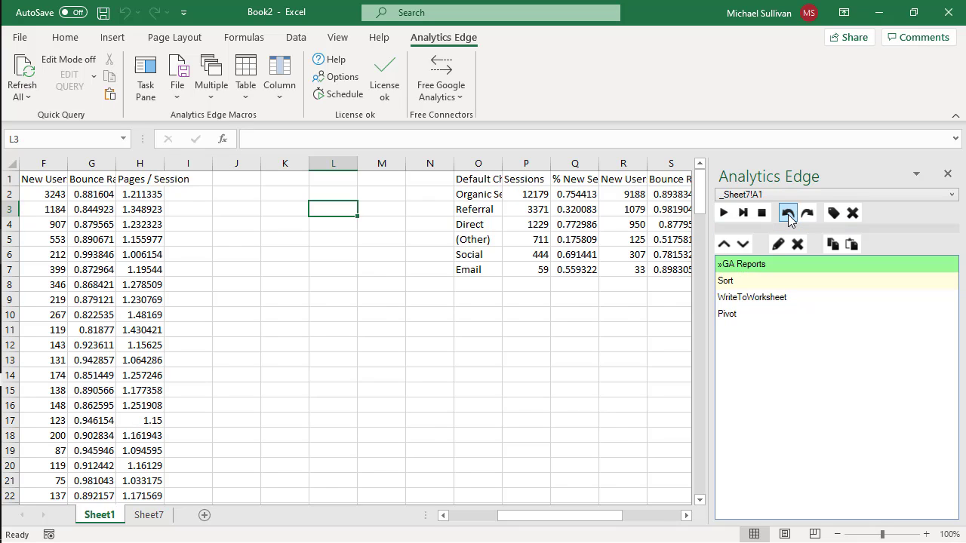
pyautogui.click(788, 214)
pyautogui.click(788, 214)
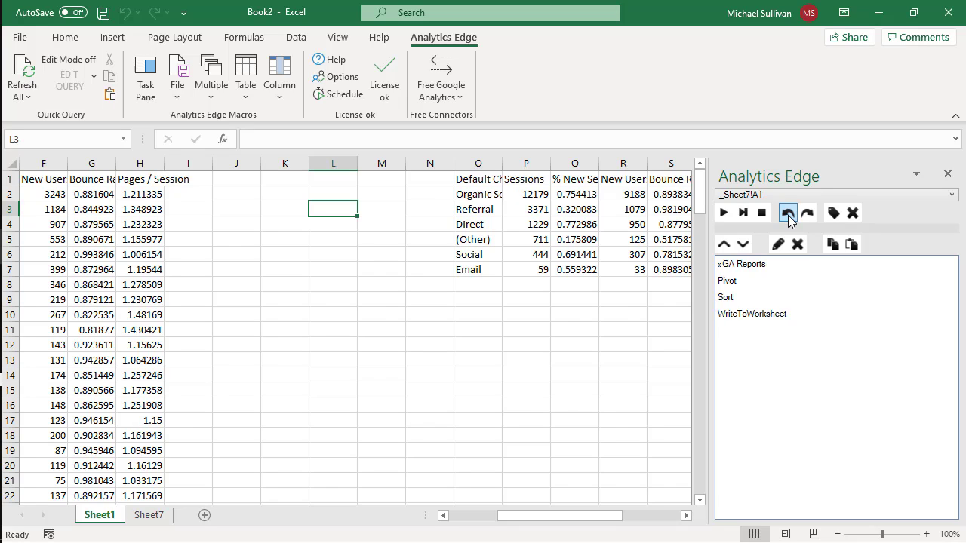
# - Redo the Pivot moves, undo them again to put Pivot back before Sort, and run the macro
pyautogui.click(806, 217)
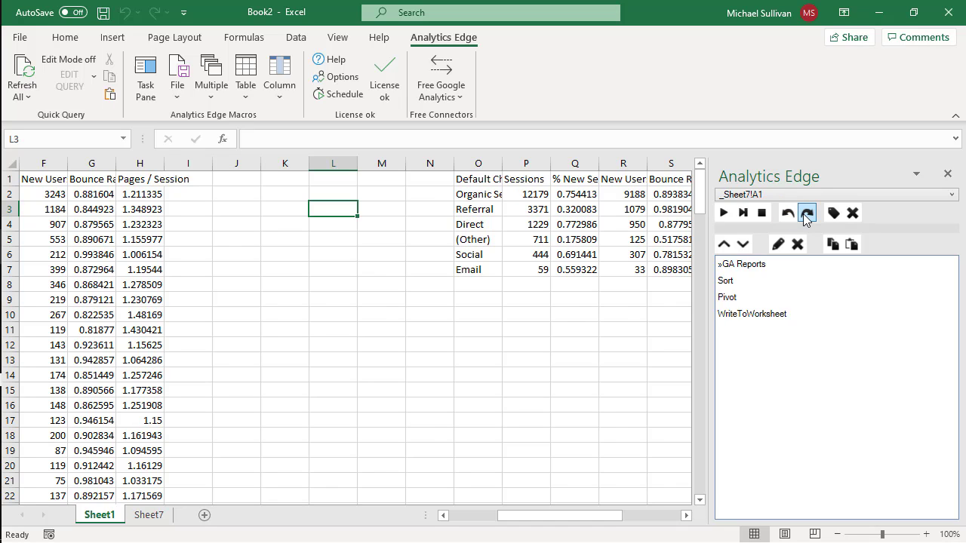
pyautogui.click(806, 217)
pyautogui.click(806, 217)
pyautogui.click(790, 217)
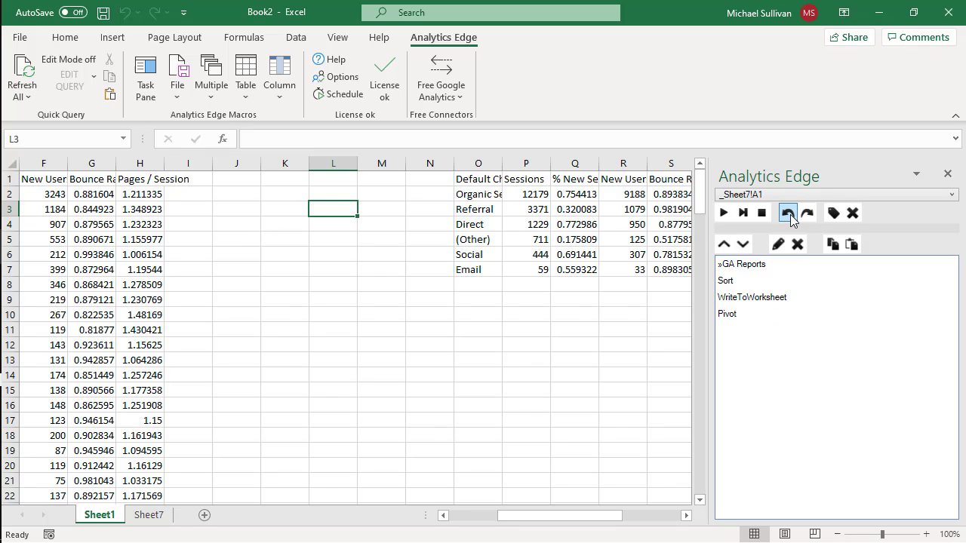
pyautogui.click(790, 217)
pyautogui.click(789, 218)
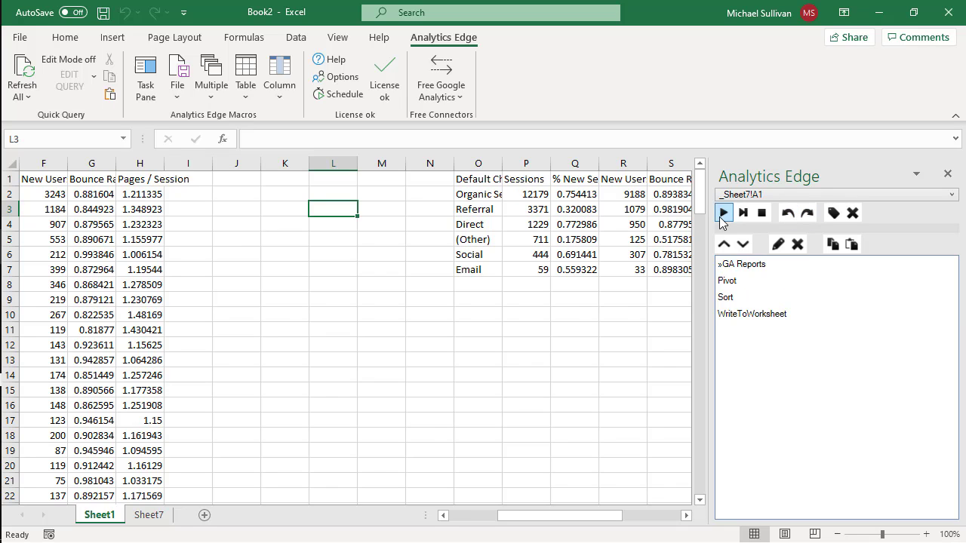
pyautogui.click(725, 215)
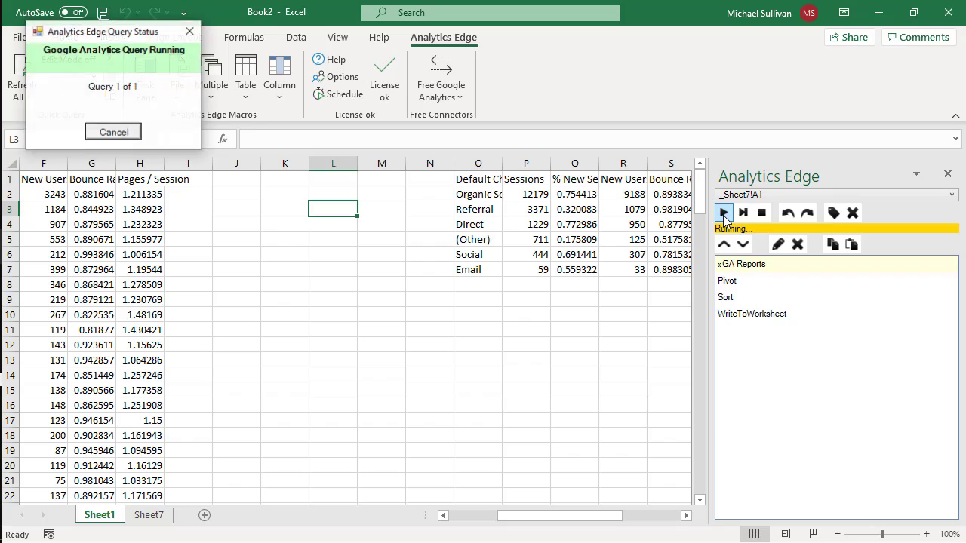
# - Paste a copy of the Pivot function after WriteToWorksheet, and delete the pasted copy
pyautogui.click(730, 282)
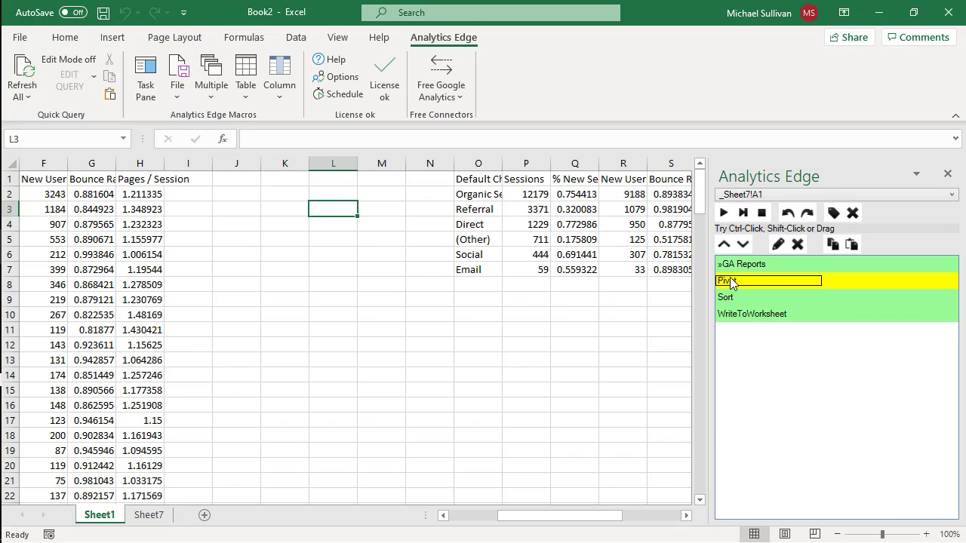
pyautogui.click(834, 244)
pyautogui.click(776, 309)
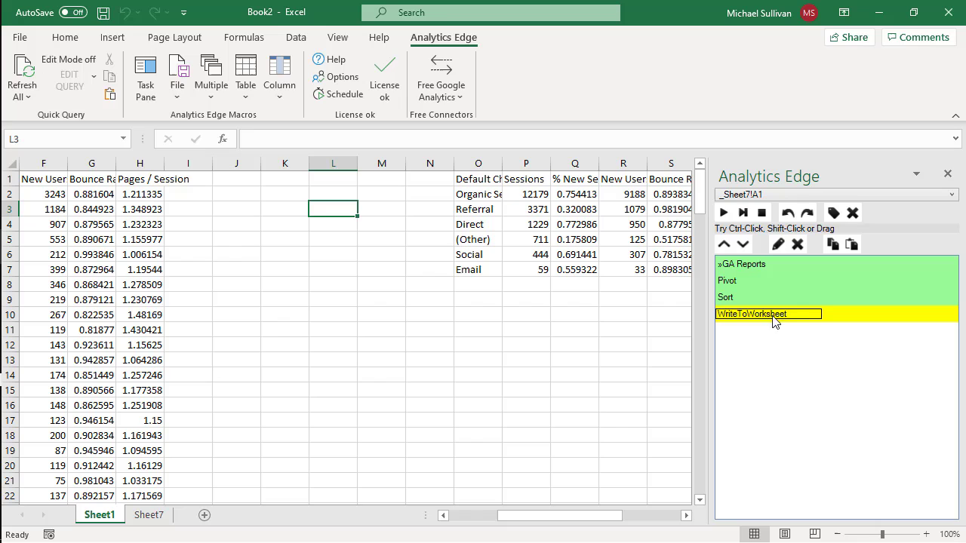
pyautogui.click(851, 243)
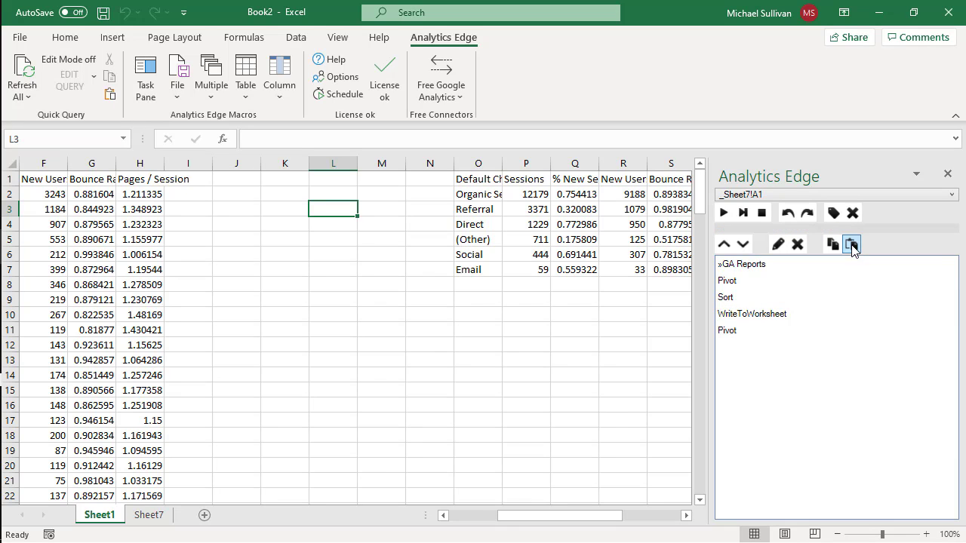
pyautogui.click(746, 332)
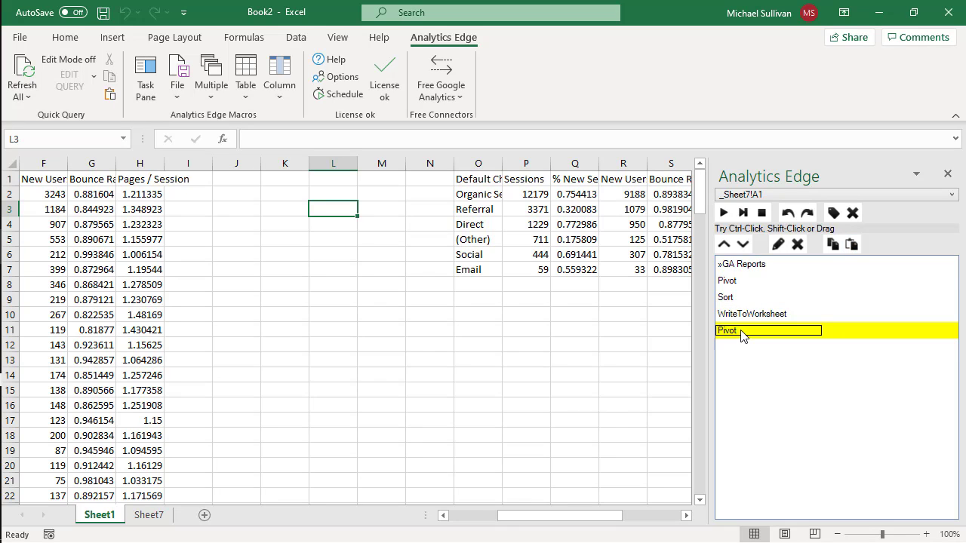
pyautogui.click(798, 245)
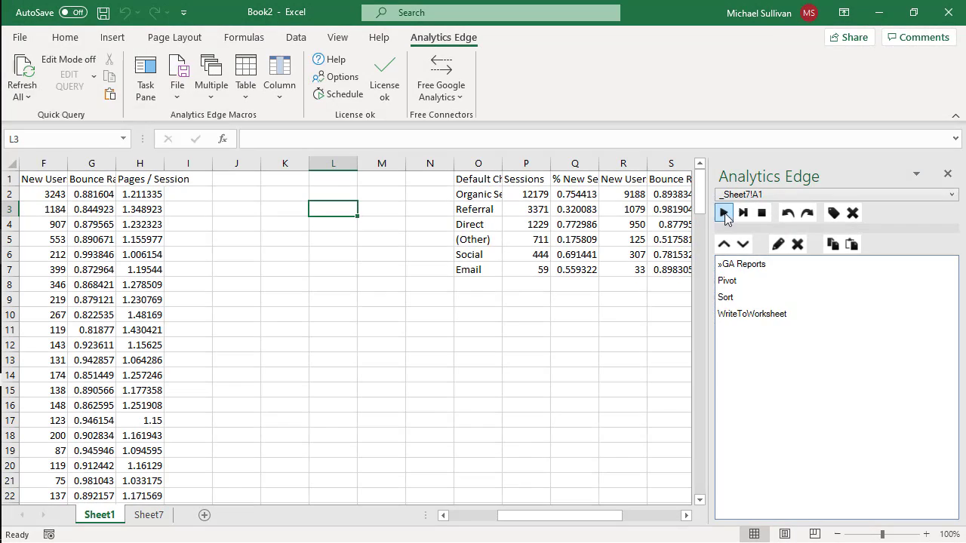
# - Run the _Sheet7!A1 macro and append a free Google Analytics report using the standard All Pages behavior report
pyautogui.click(723, 213)
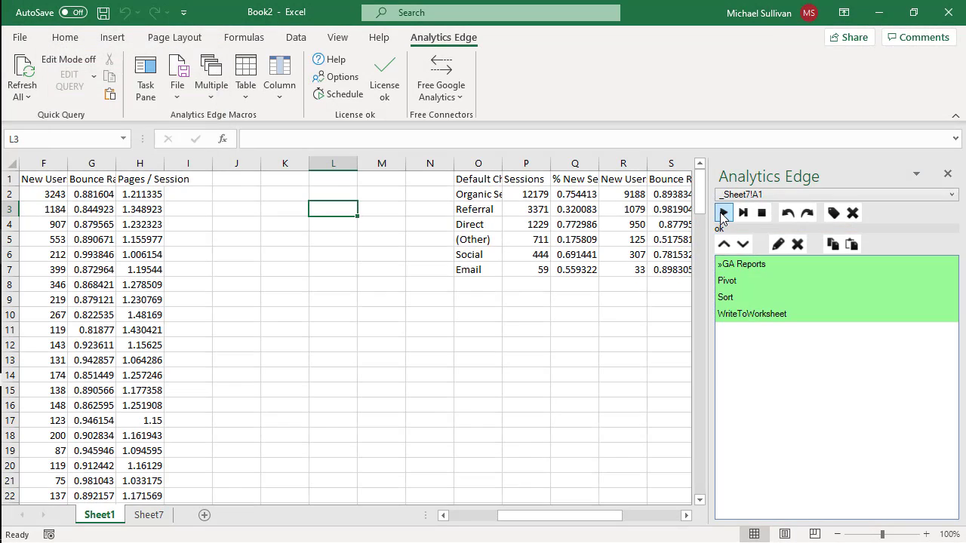
pyautogui.click(445, 85)
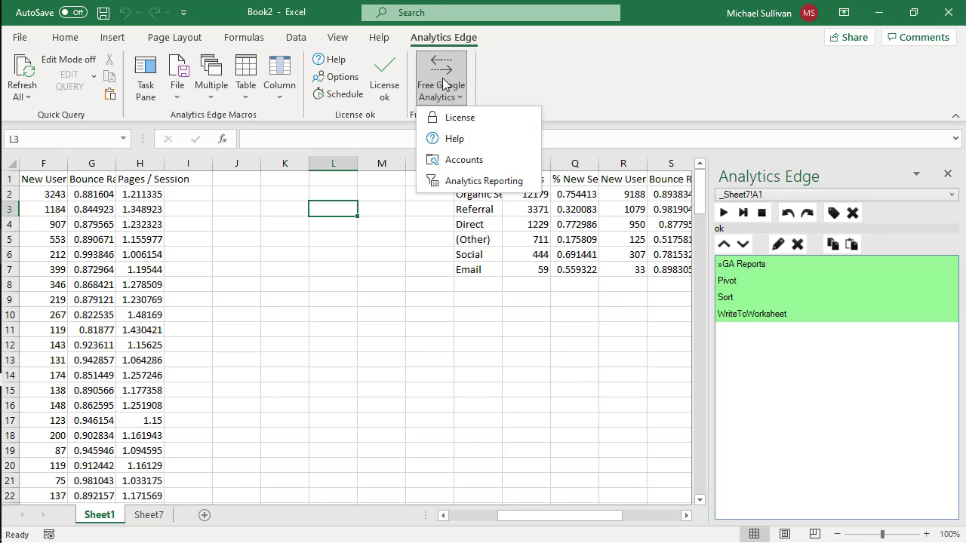
pyautogui.click(465, 181)
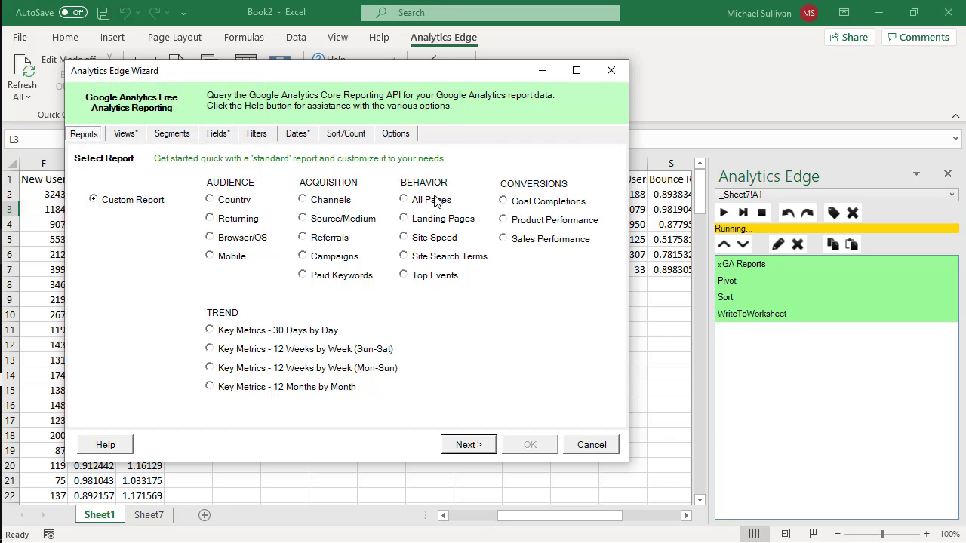
pyautogui.click(437, 203)
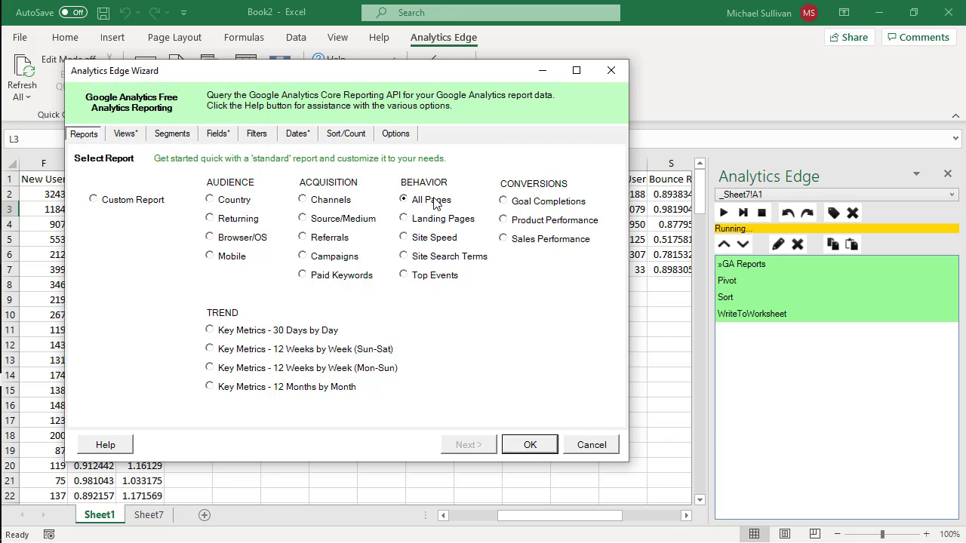
pyautogui.click(531, 445)
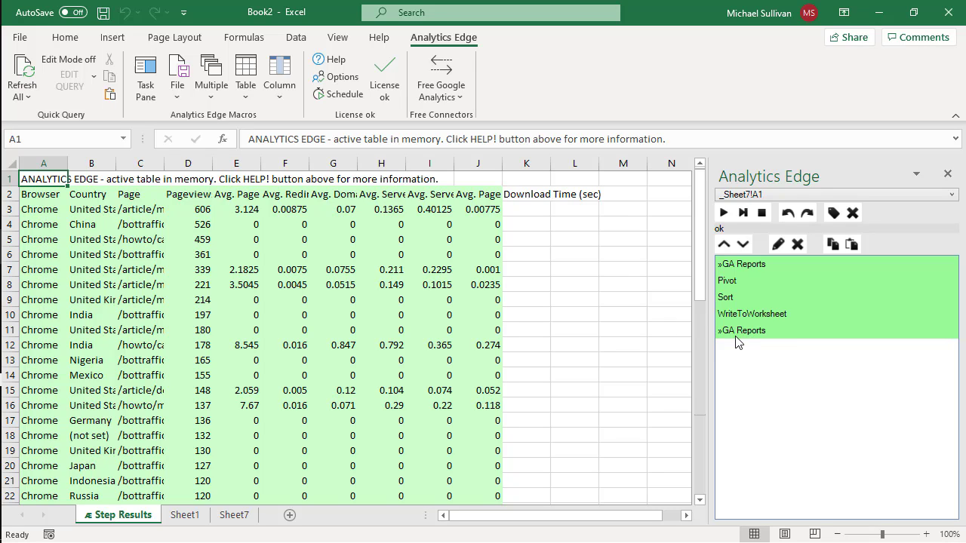
pyautogui.click(219, 75)
pyautogui.click(245, 76)
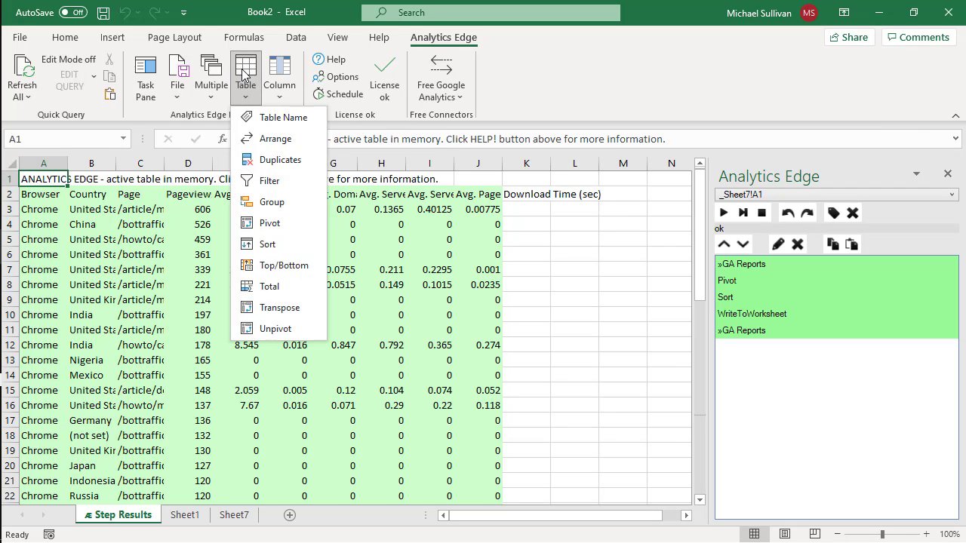
pyautogui.click(278, 73)
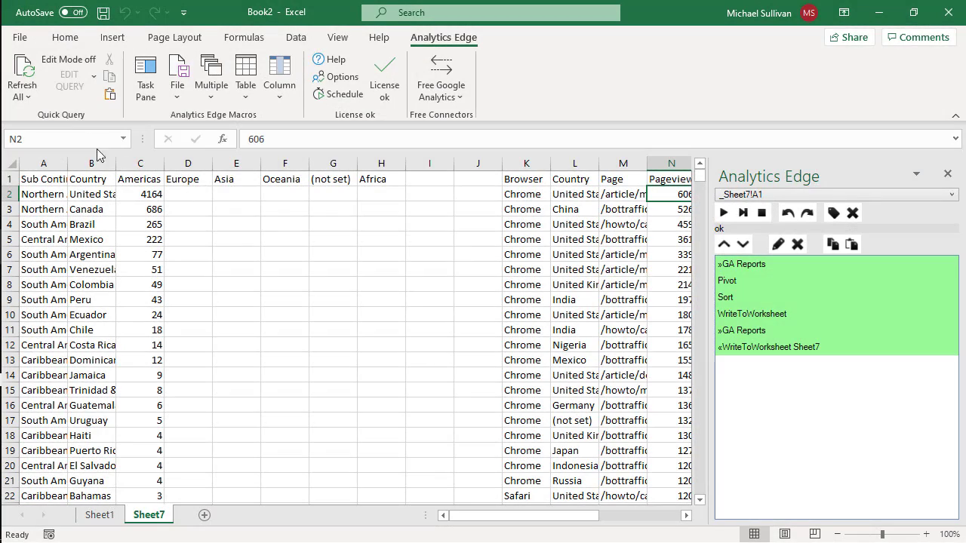
# - Refresh only selected macros, choosing _Sheet7!A1 and 1 Sheet1!A1 from the list of items
pyautogui.click(30, 90)
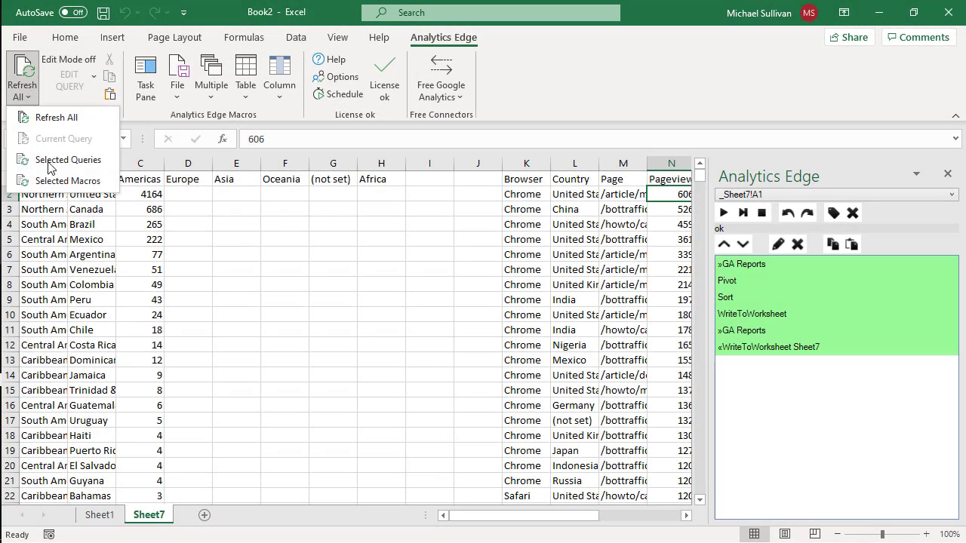
pyautogui.click(52, 181)
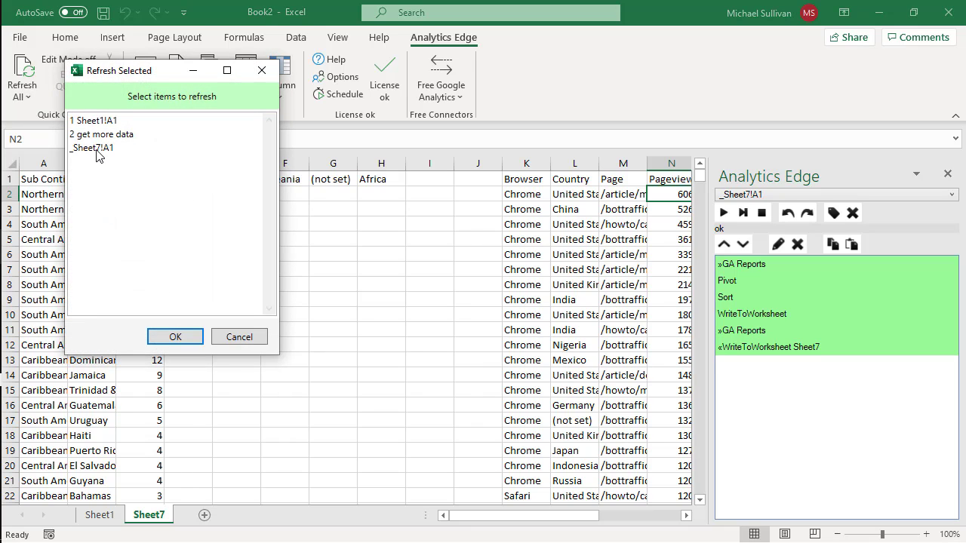
pyautogui.click(97, 150)
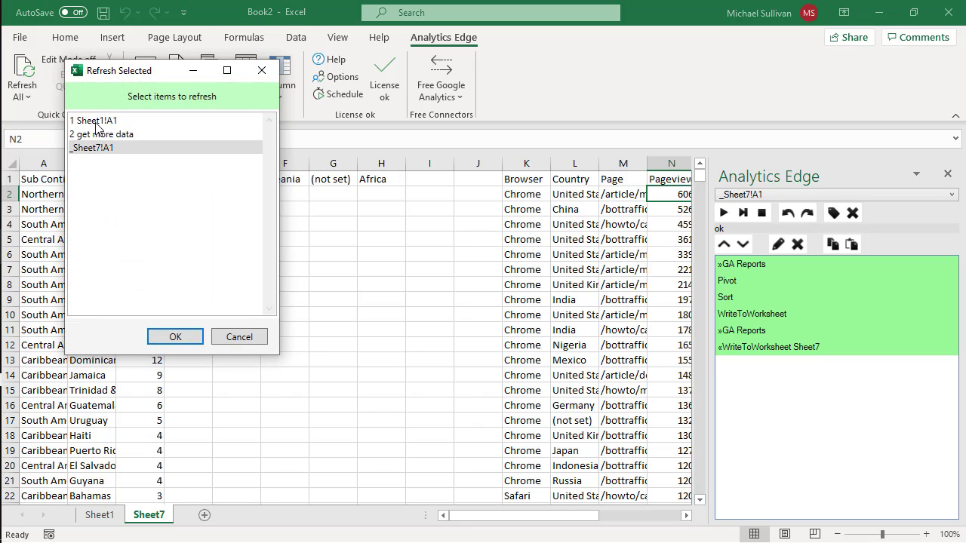
pyautogui.click(97, 122)
pyautogui.click(181, 342)
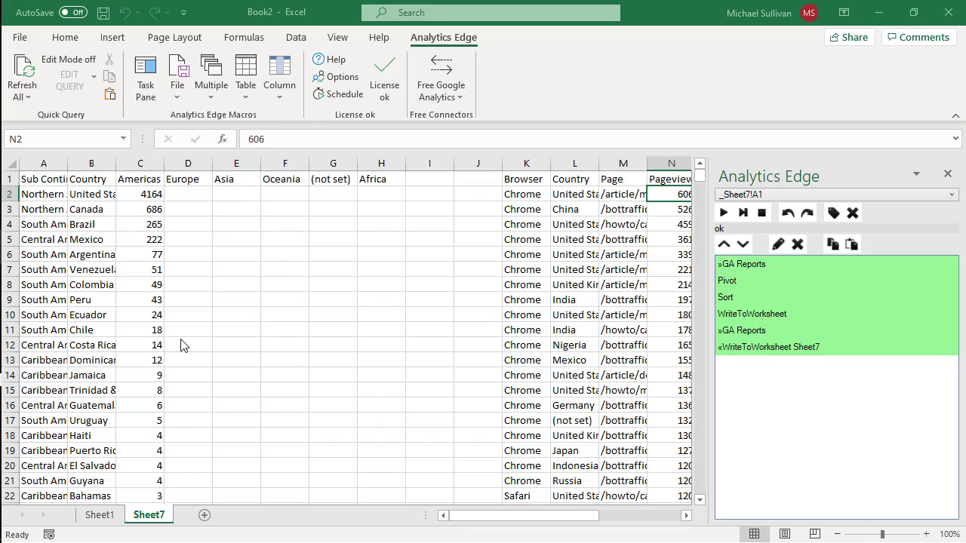